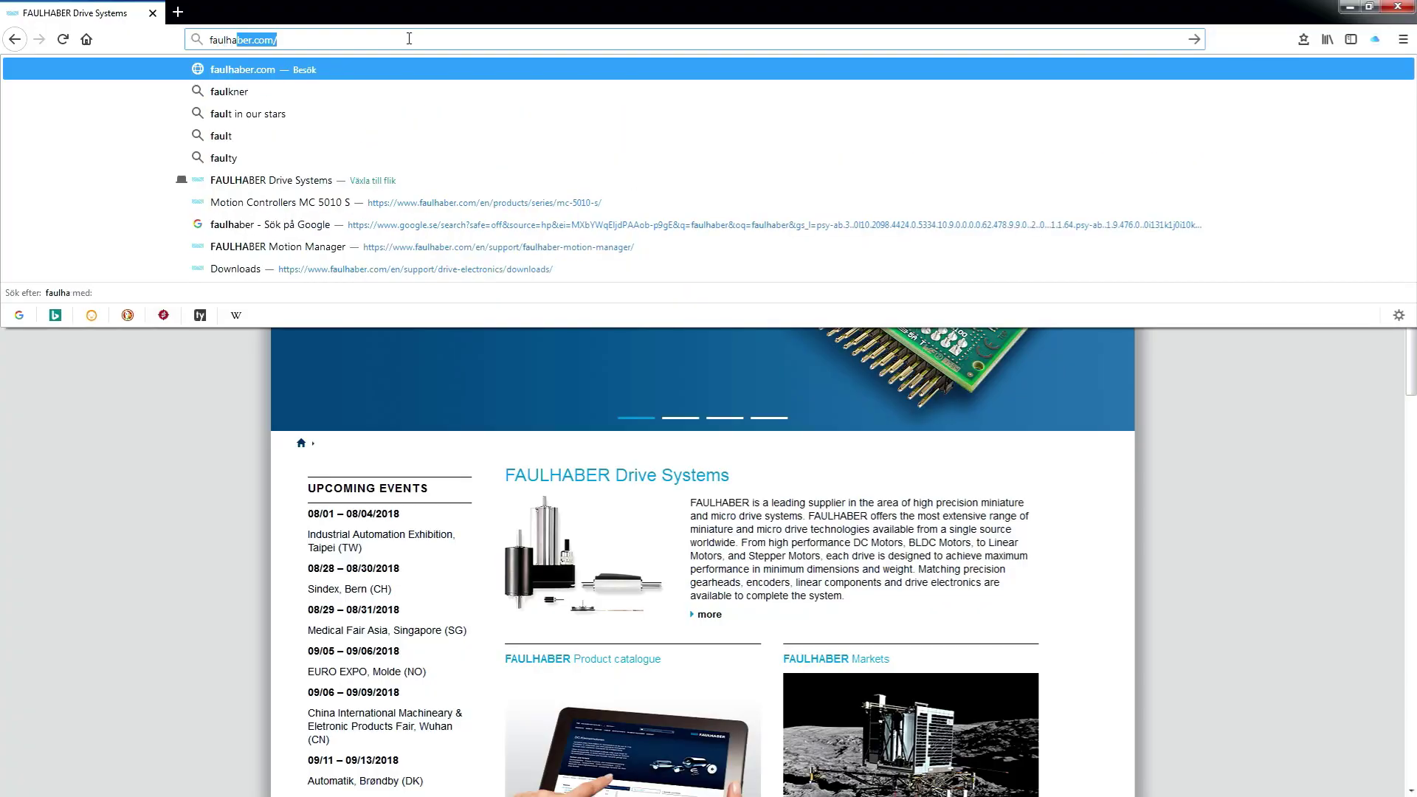
Step: Load faulhaber.com and navigate Products > Drive Electronics > Motion Controller to the MC 5010 S page
type("haber.com")
key("Return")
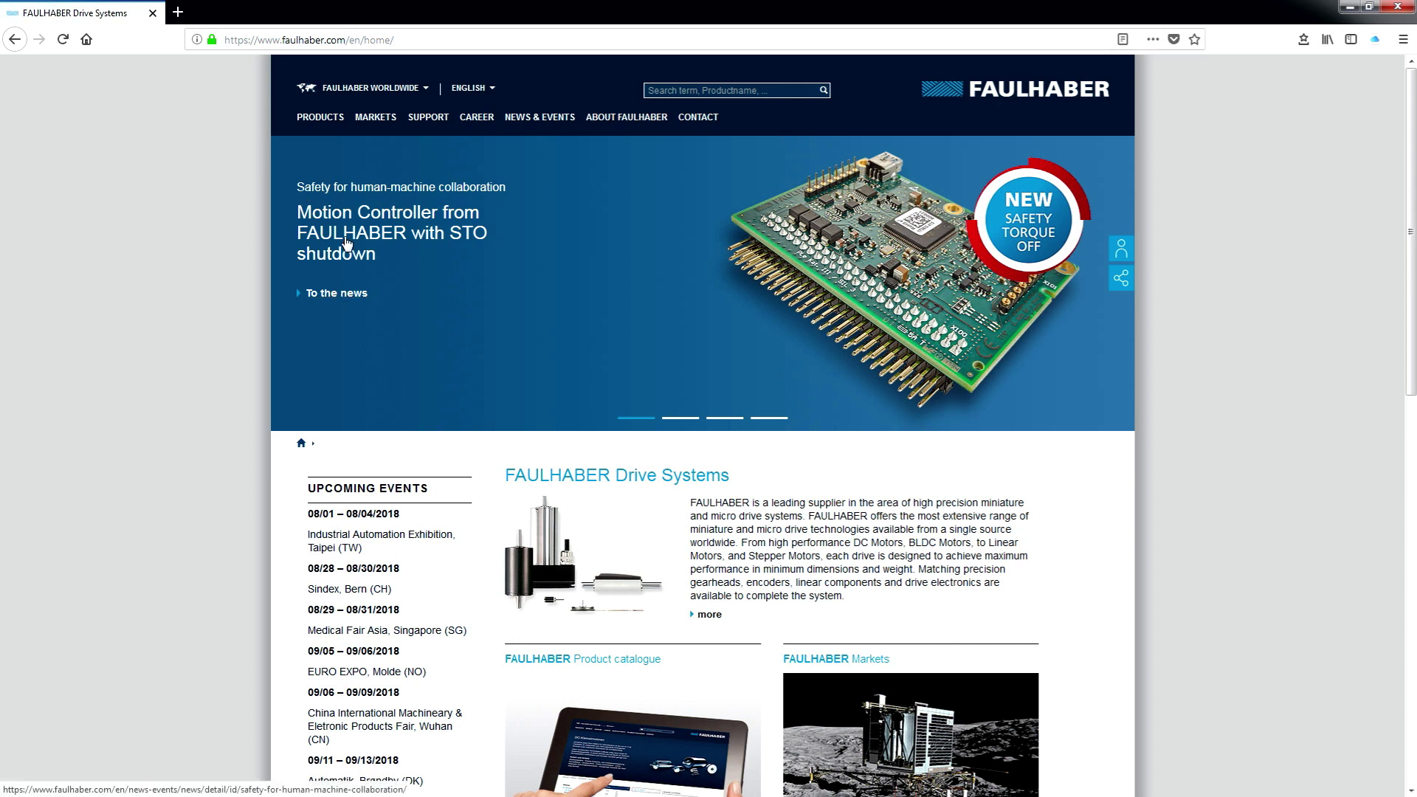
mouse_move(323, 126)
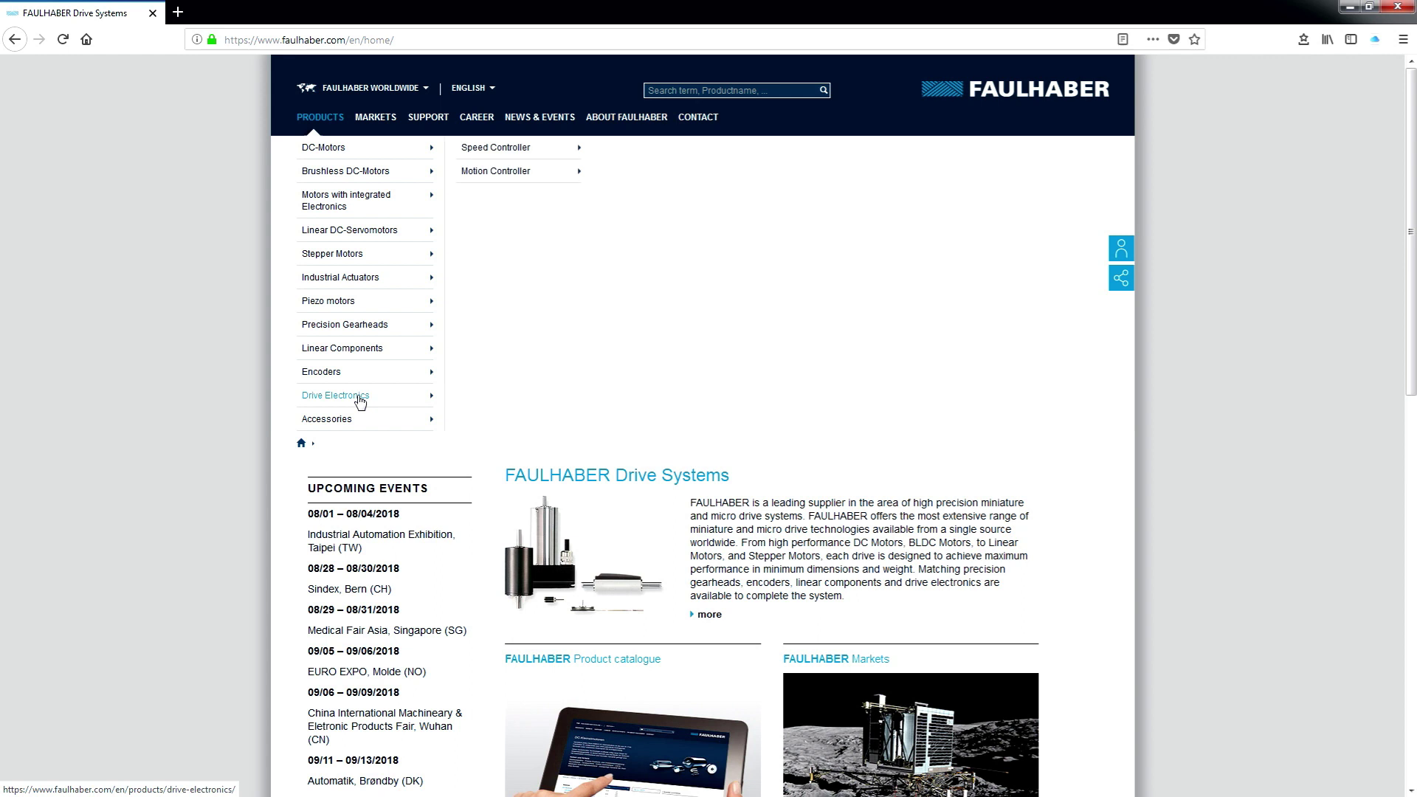
mouse_move(520, 175)
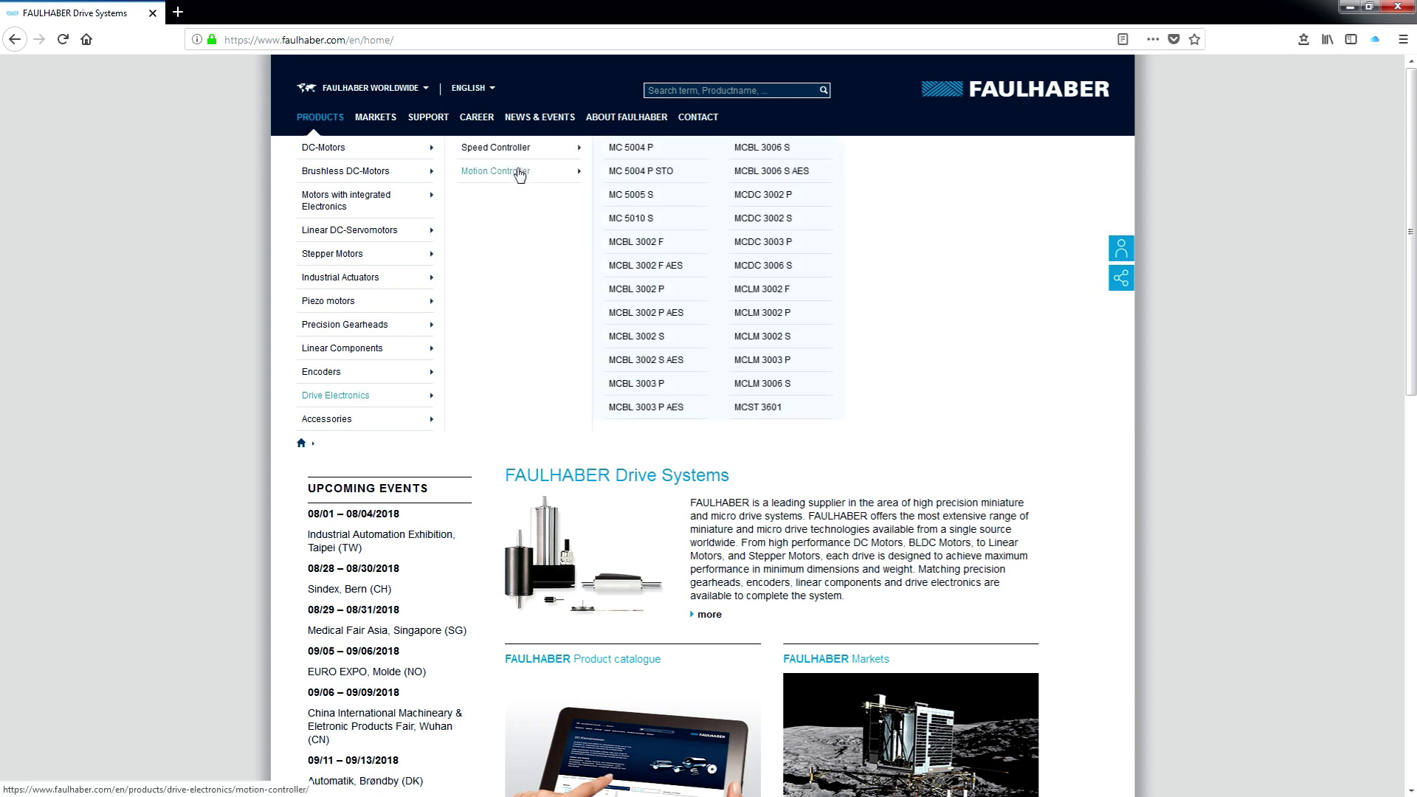
left_click(632, 220)
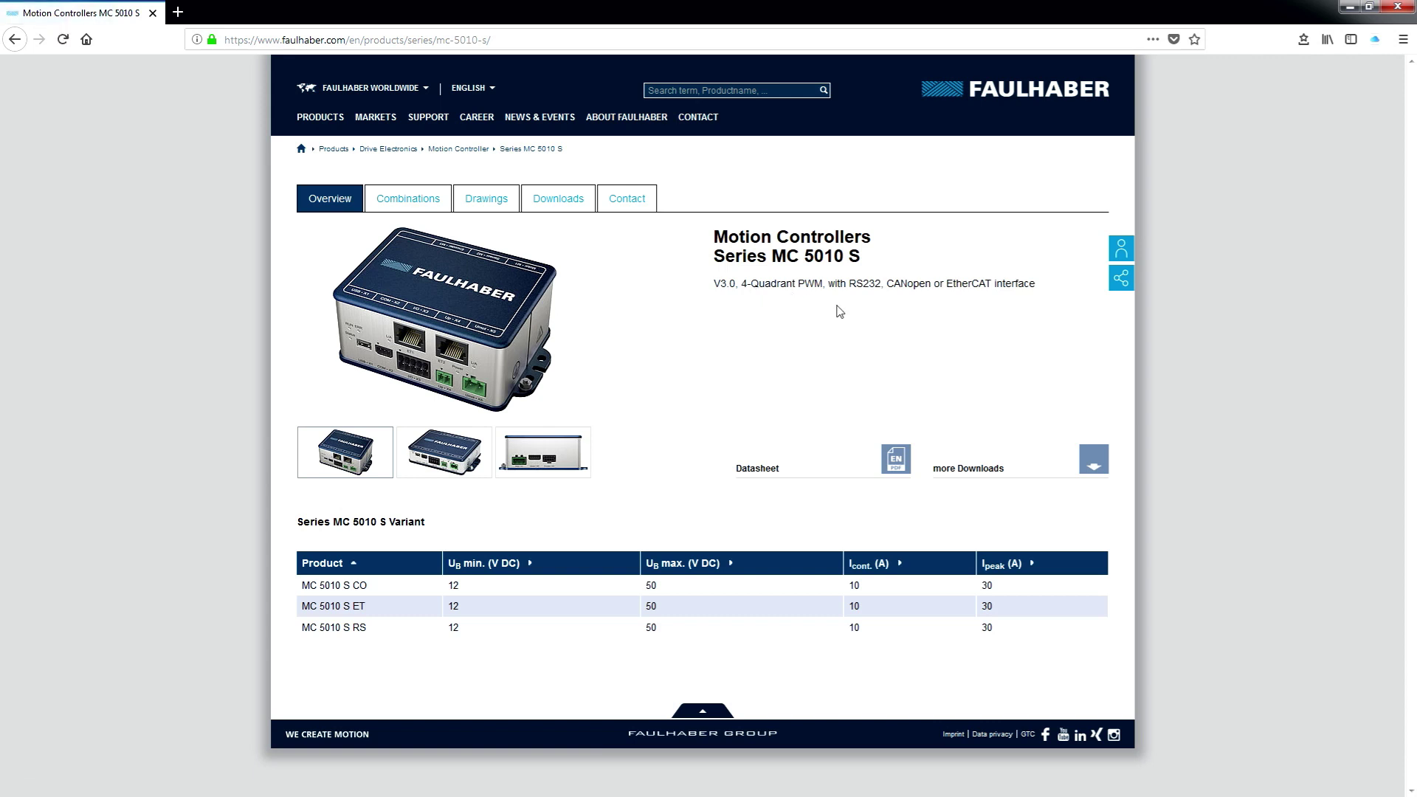
Step: From the MC 5010 S downloads, save the Motion Manager 6.4 installer SetupMoman6_4_0.exe
left_click(1094, 460)
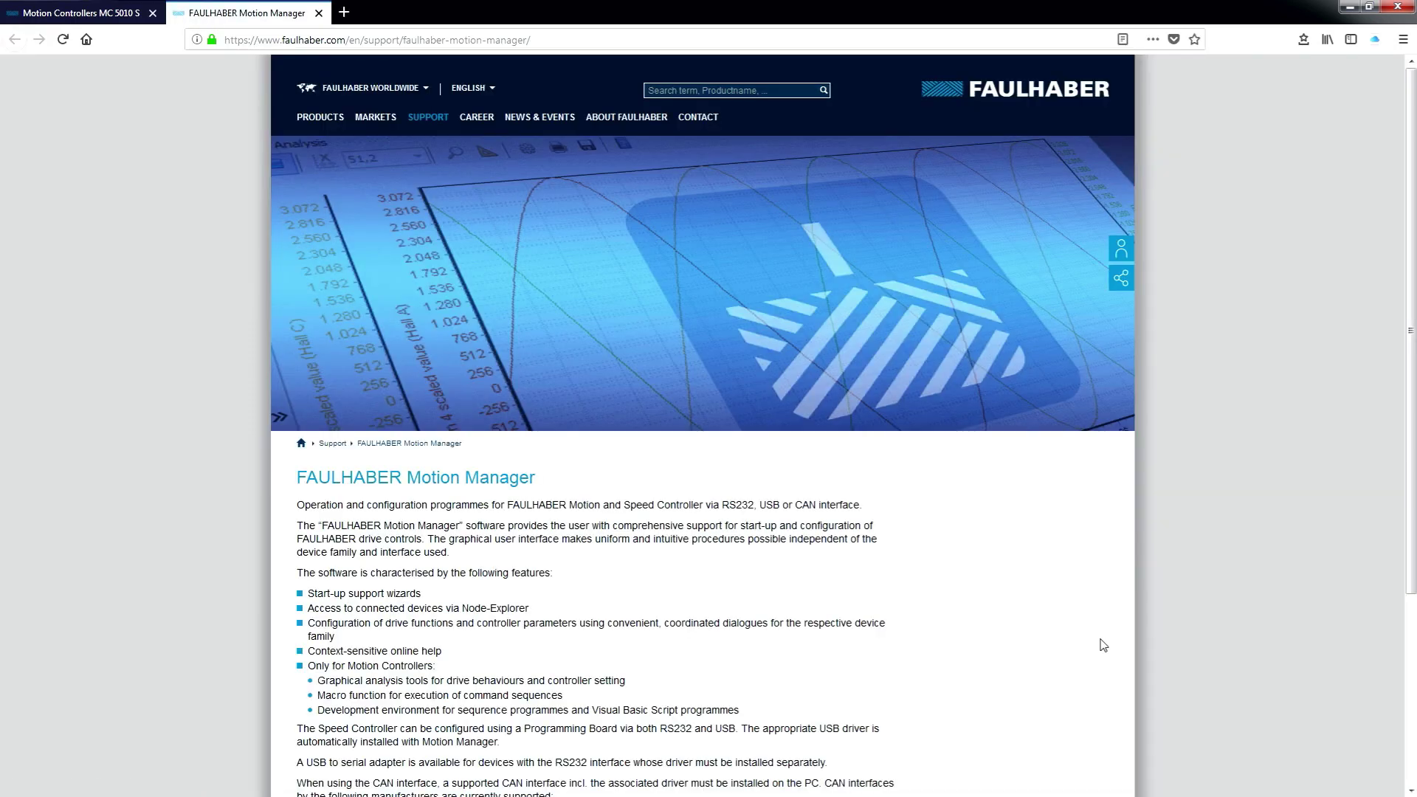
scroll(1103, 645, "down", 3)
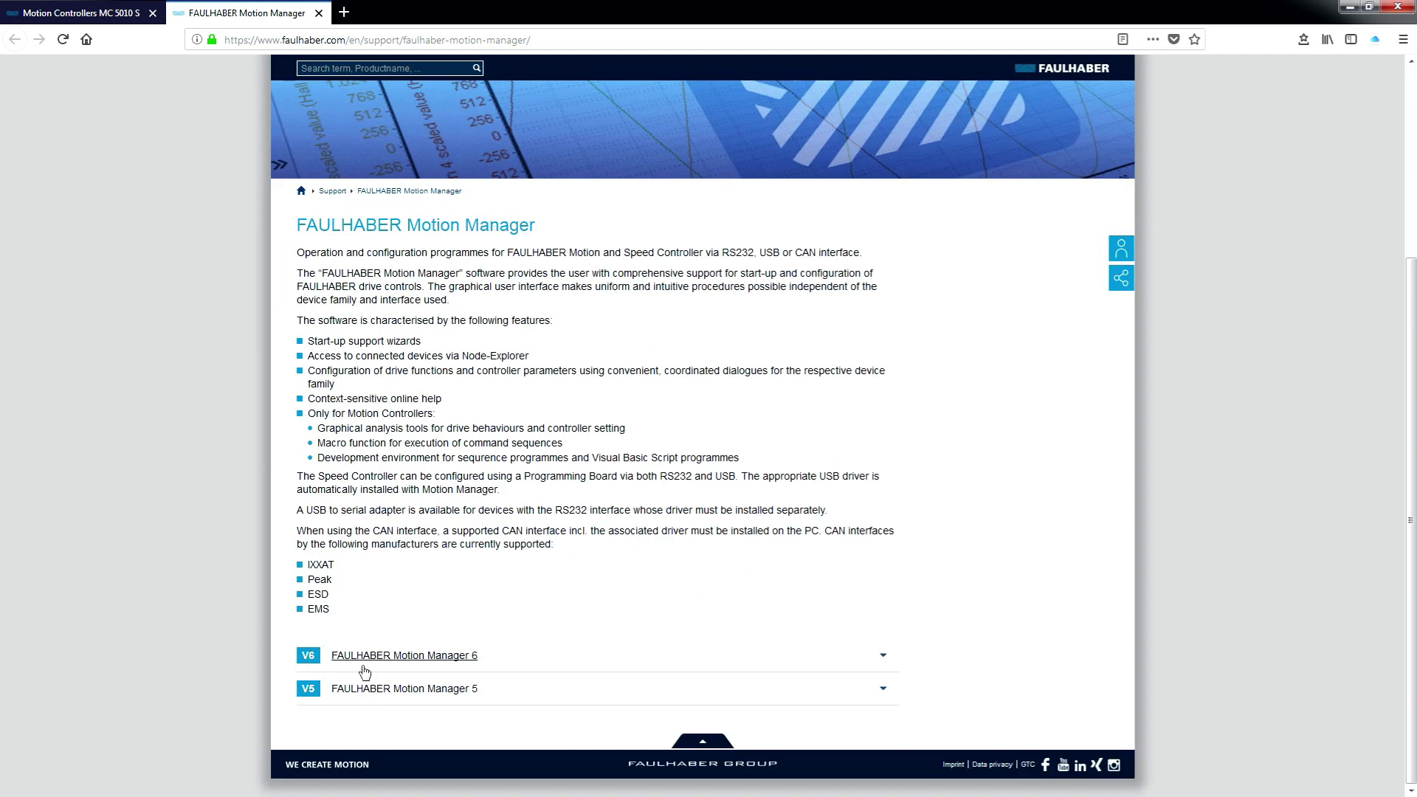
left_click(404, 656)
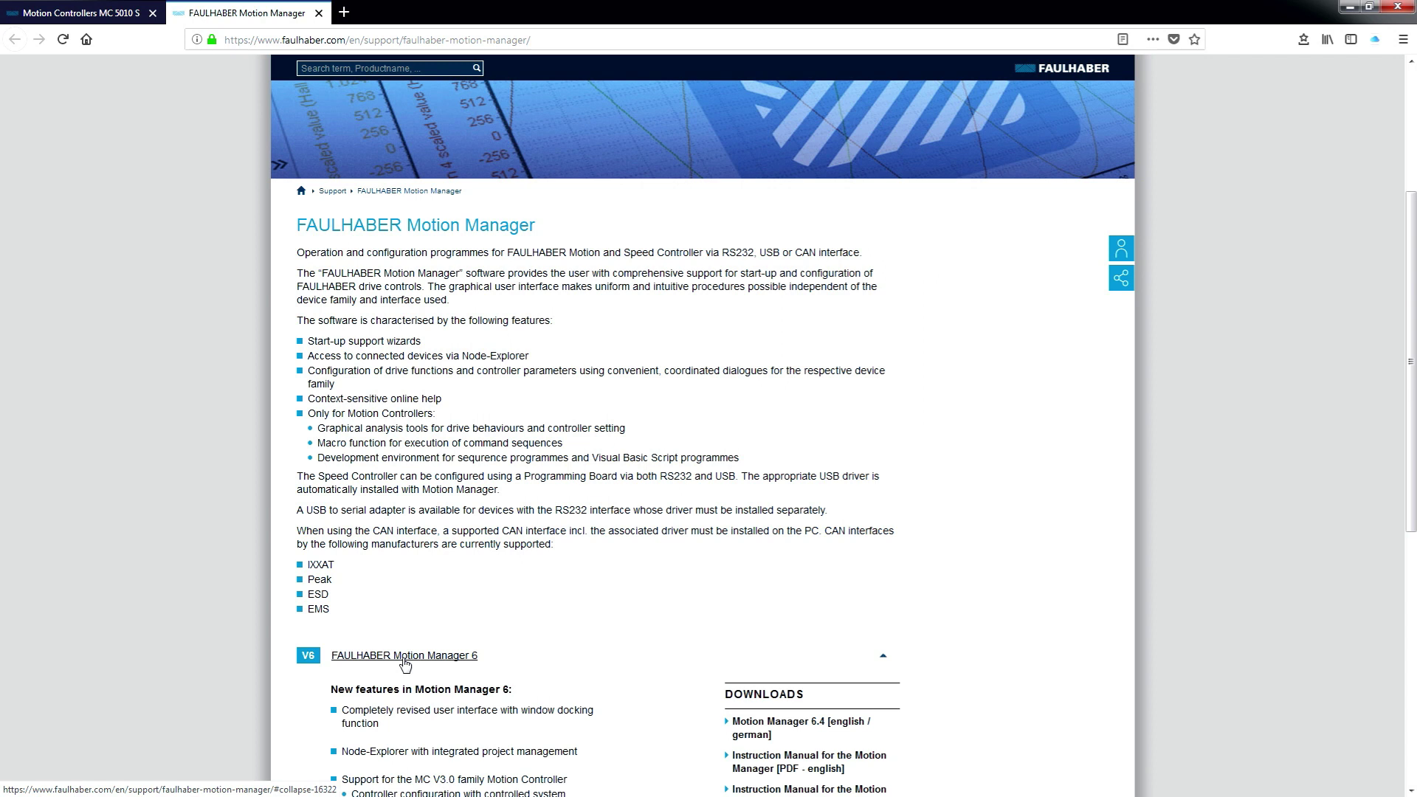
scroll(1005, 662, "down", 2)
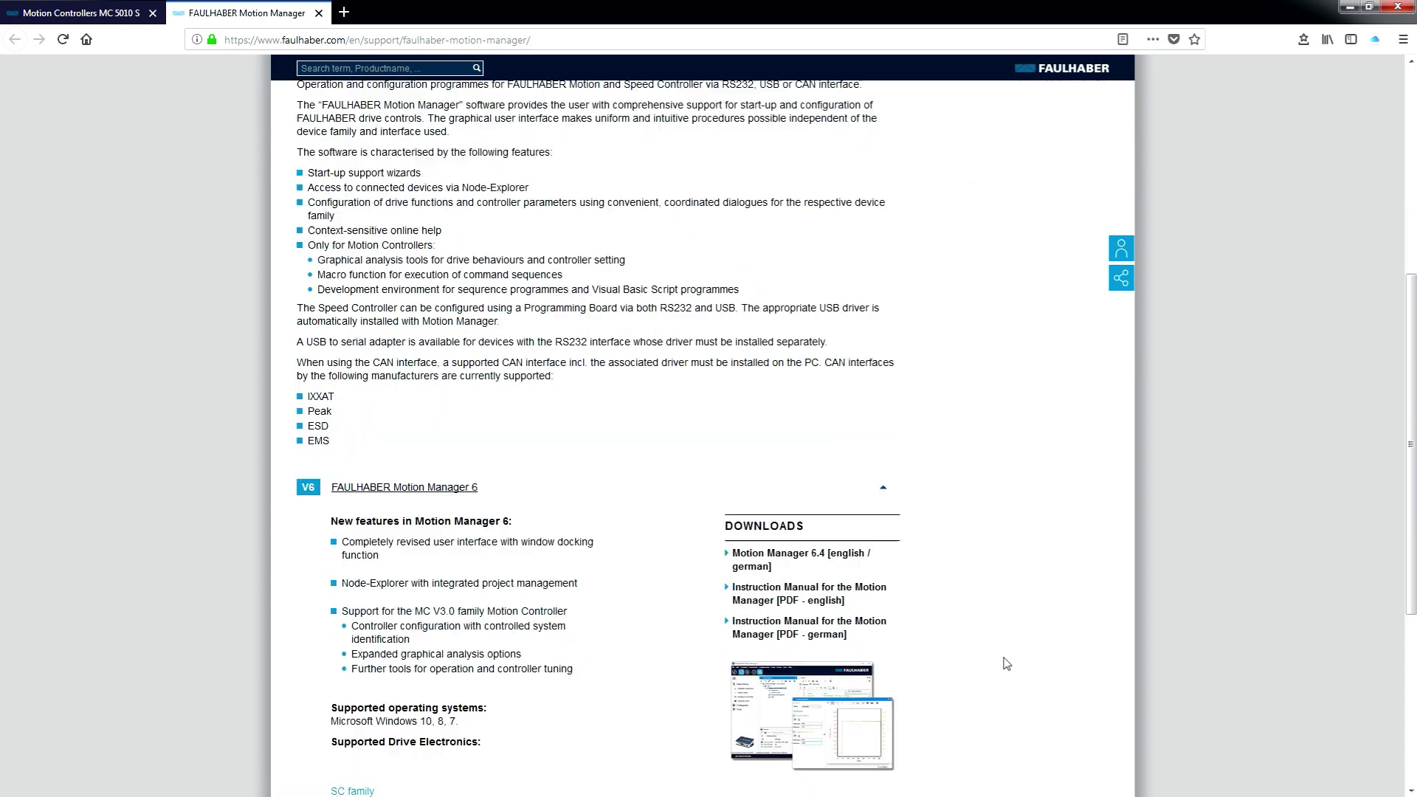
left_click(777, 553)
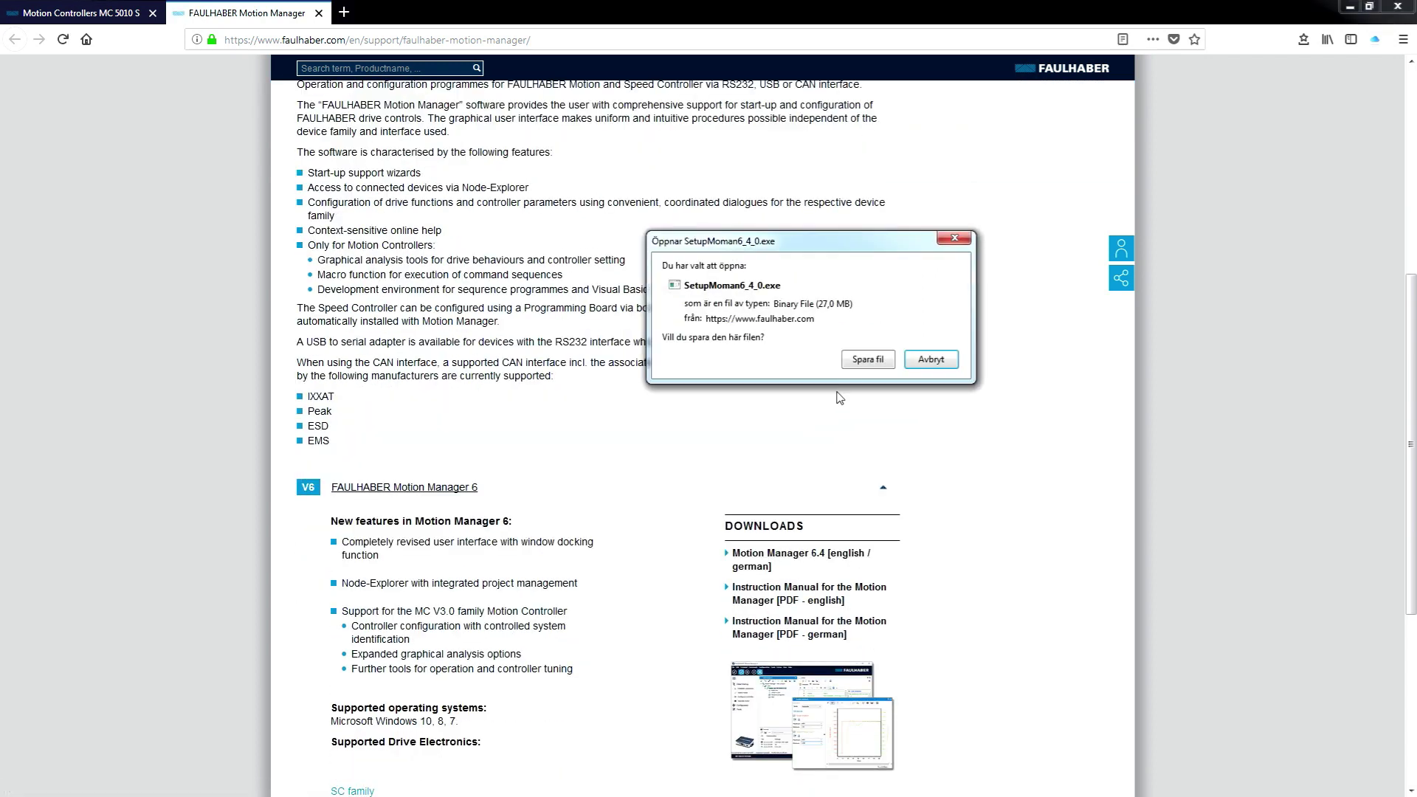
left_click(868, 360)
Step: Launch the downloaded SetupMoman6_4_0.exe from Firefox's recent downloads list
scroll(868, 362, "up", 1)
left_click(1304, 40)
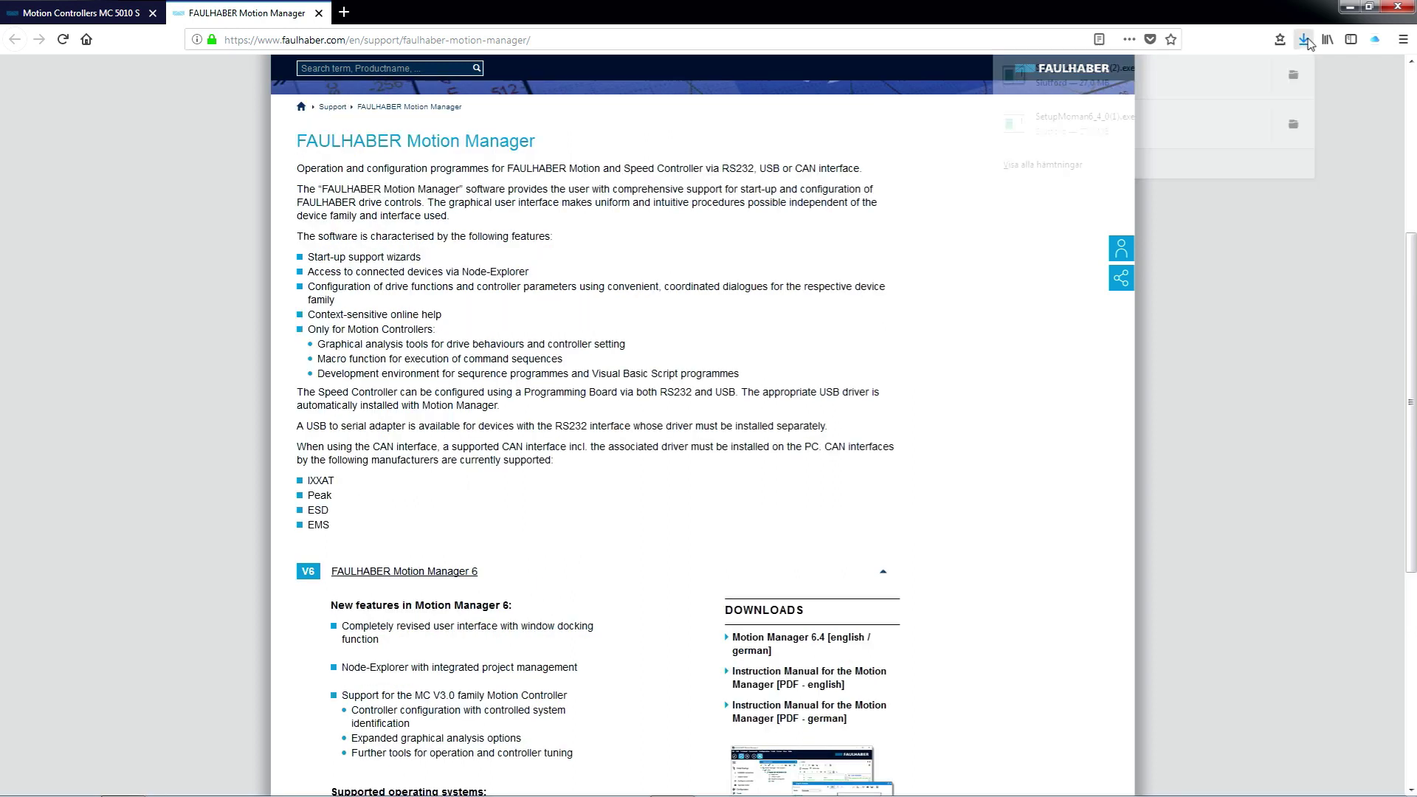
left_click(1066, 86)
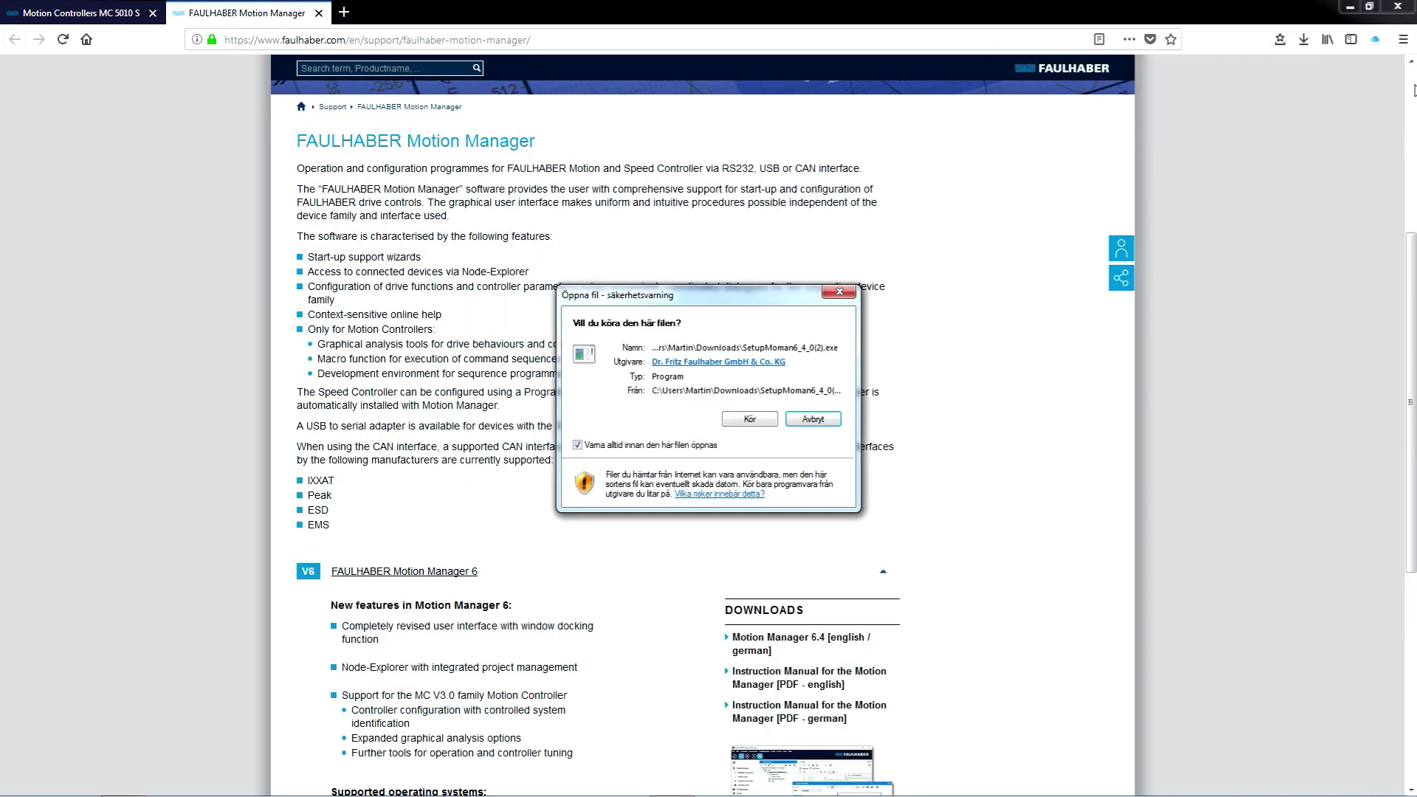
Step: Confirm running the Motion Manager 6.4 installer at the security warning
left_click(751, 418)
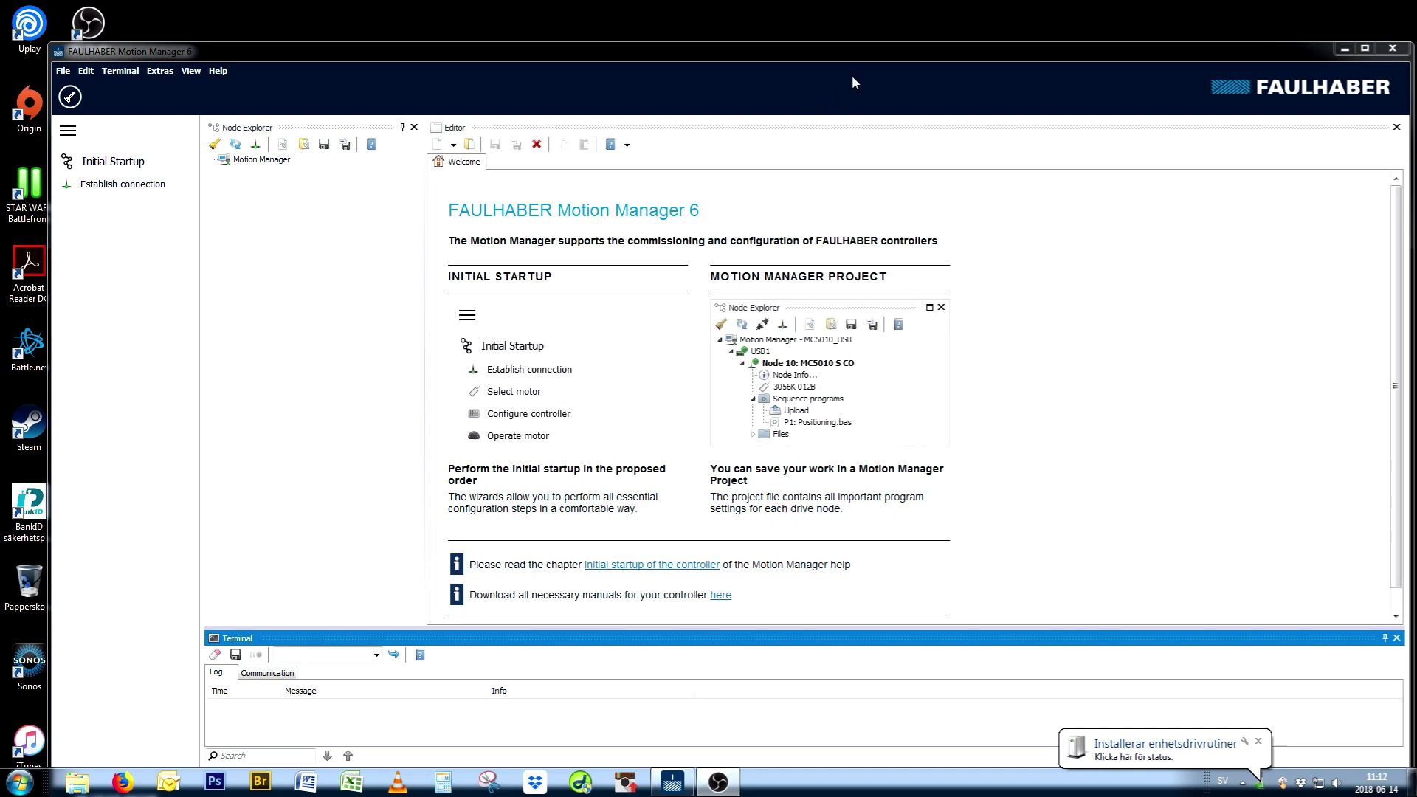
Step: Maximize Motion Manager and connect over USB1 to the MC 5010 S RS controller as Node 1
left_click(1364, 49)
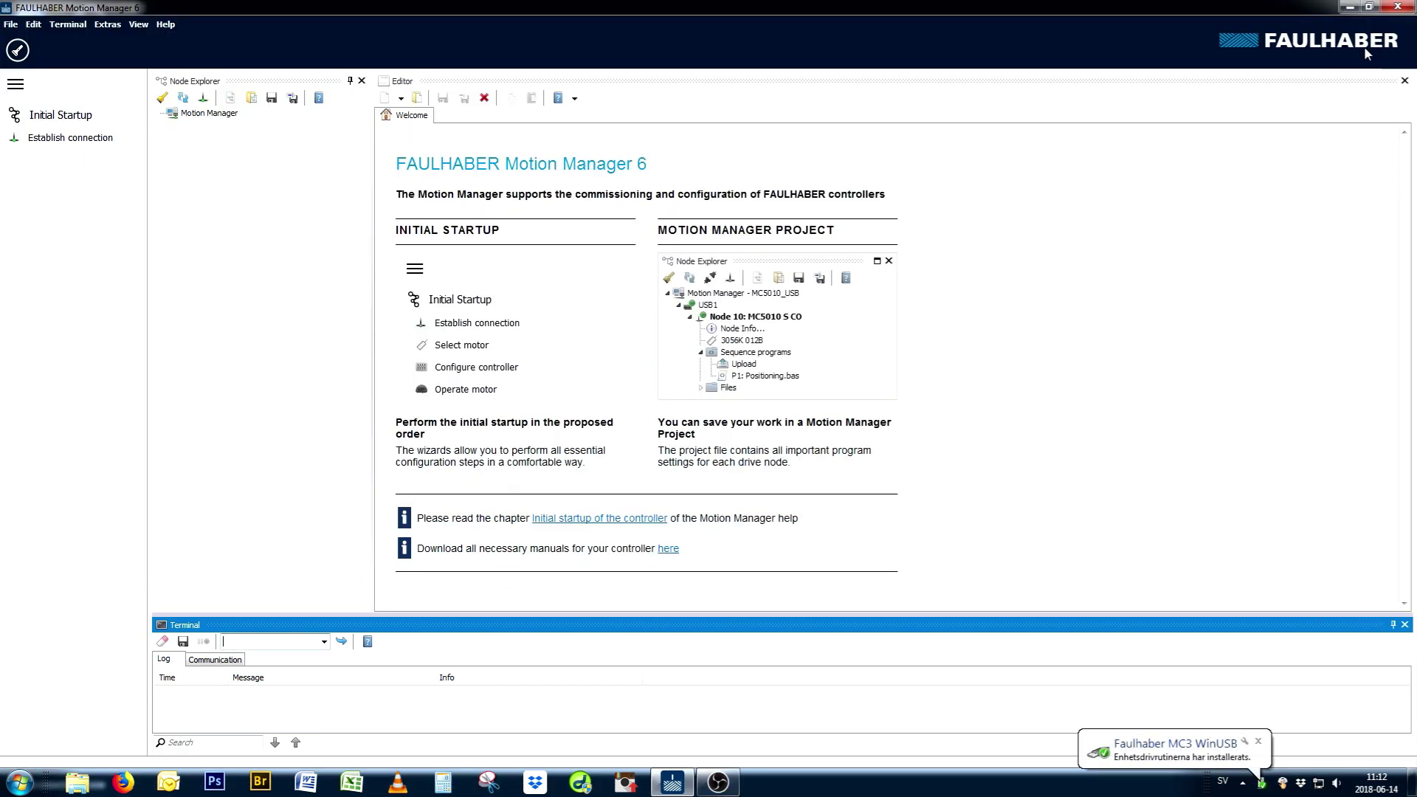
left_click(41, 138)
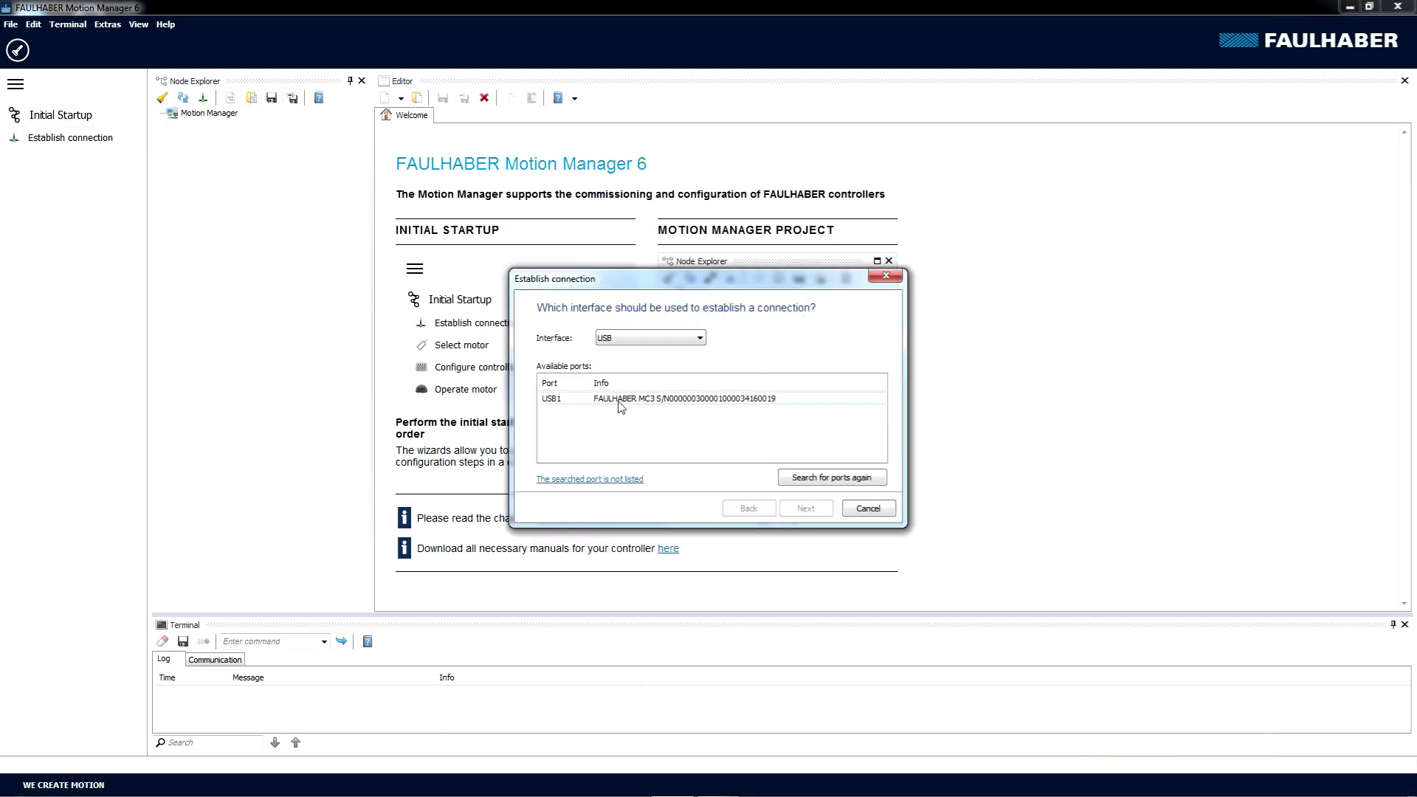
left_click(620, 403)
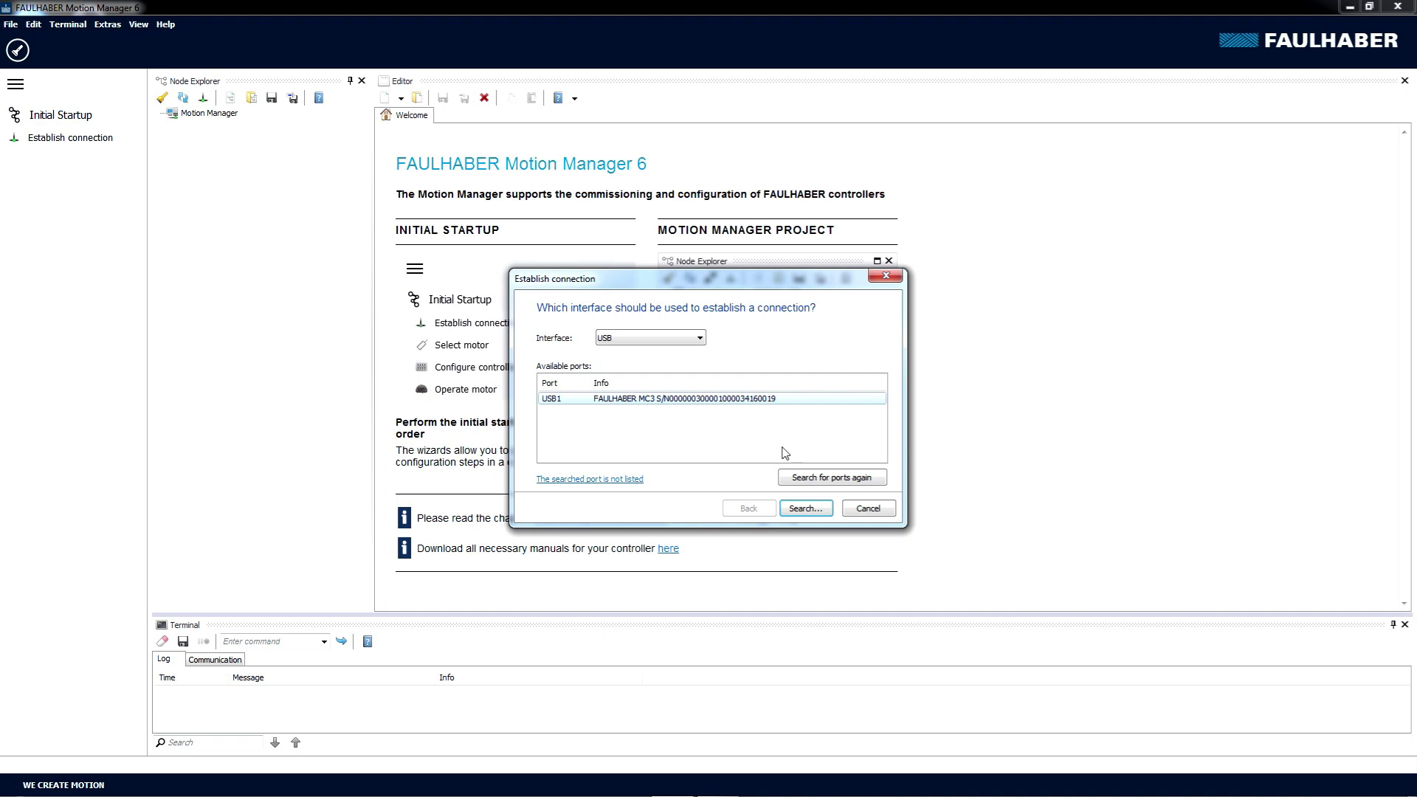
left_click(805, 507)
left_click(805, 508)
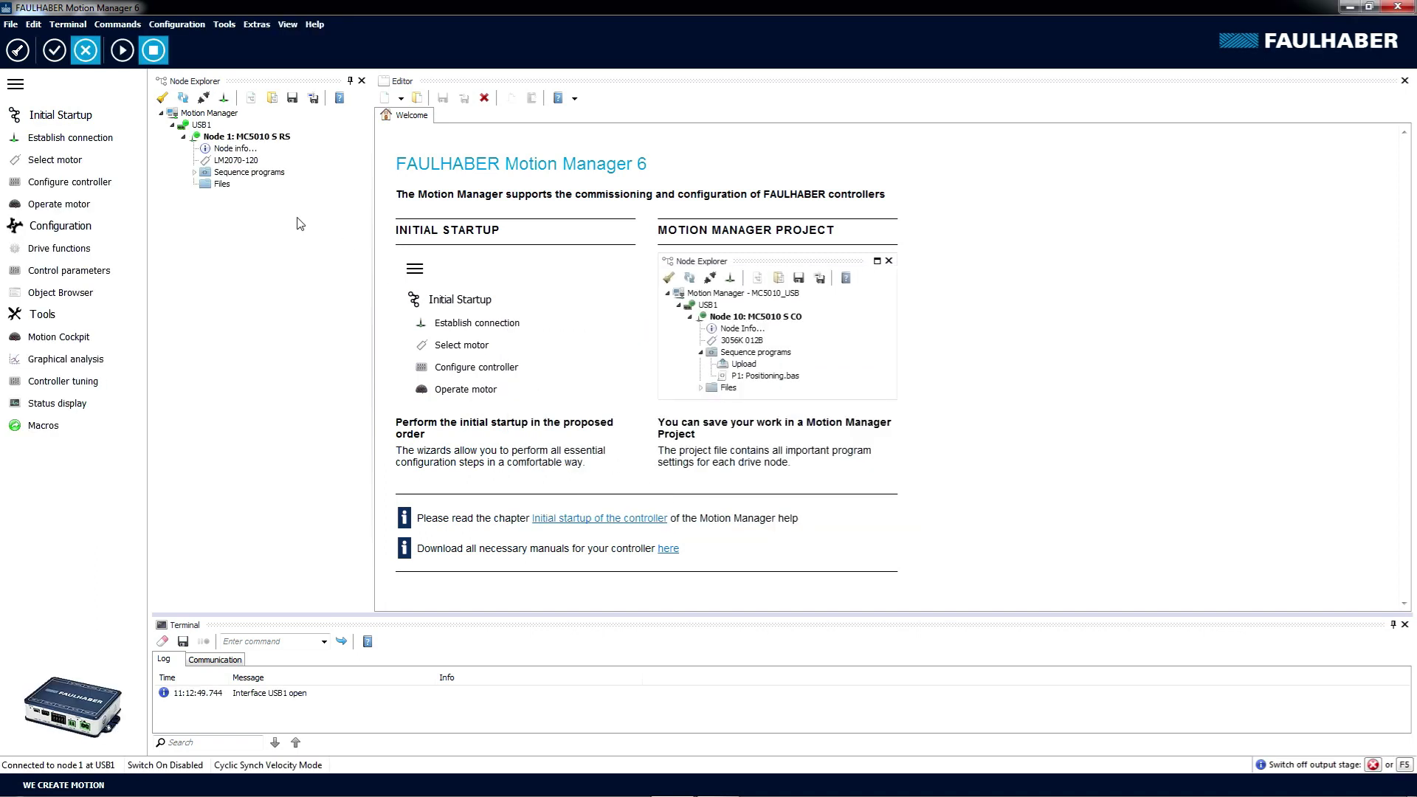
Step: In the Select motor wizard, choose Brushless DC-motor, series 3268G, variant 024BX4
left_click(33, 159)
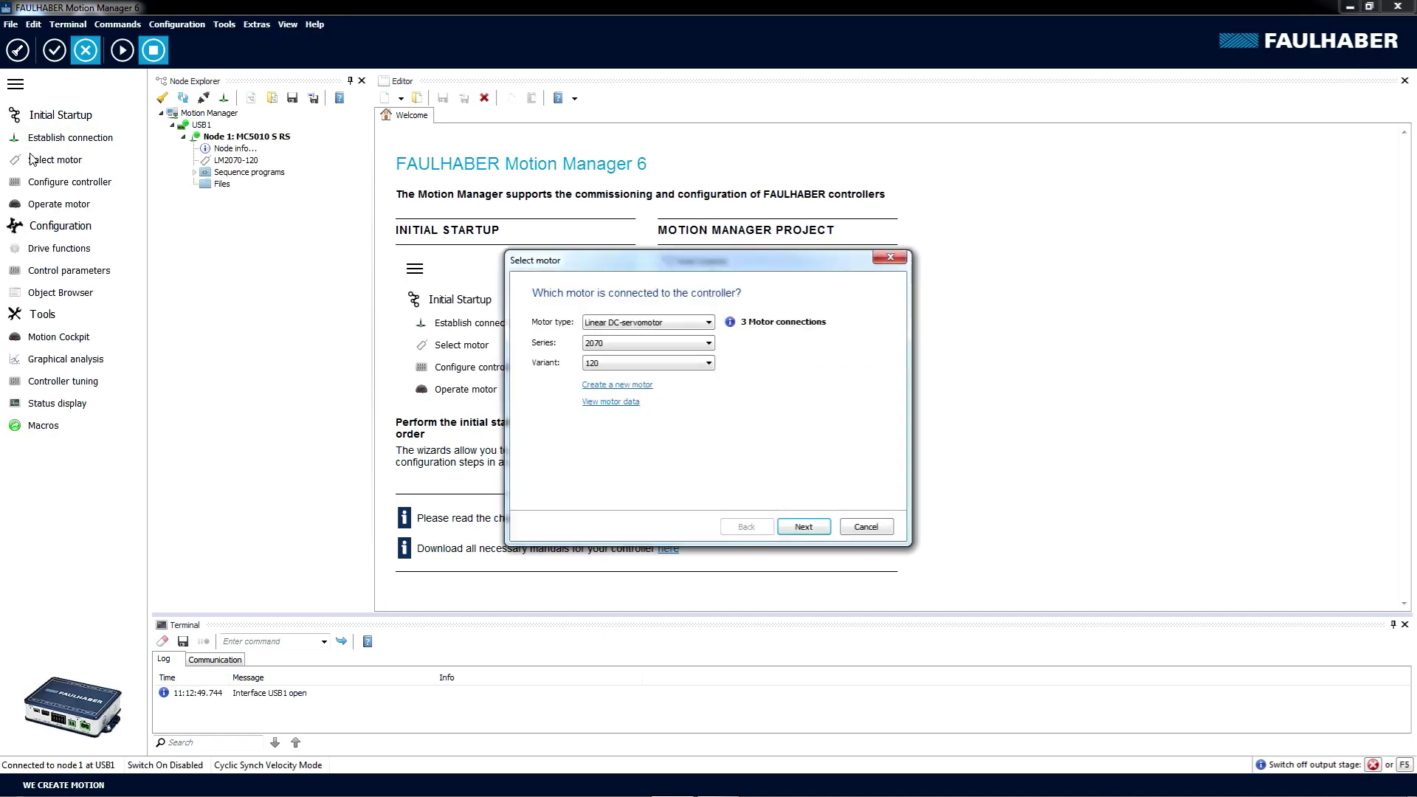
left_click(707, 325)
left_click(664, 336)
left_click(708, 343)
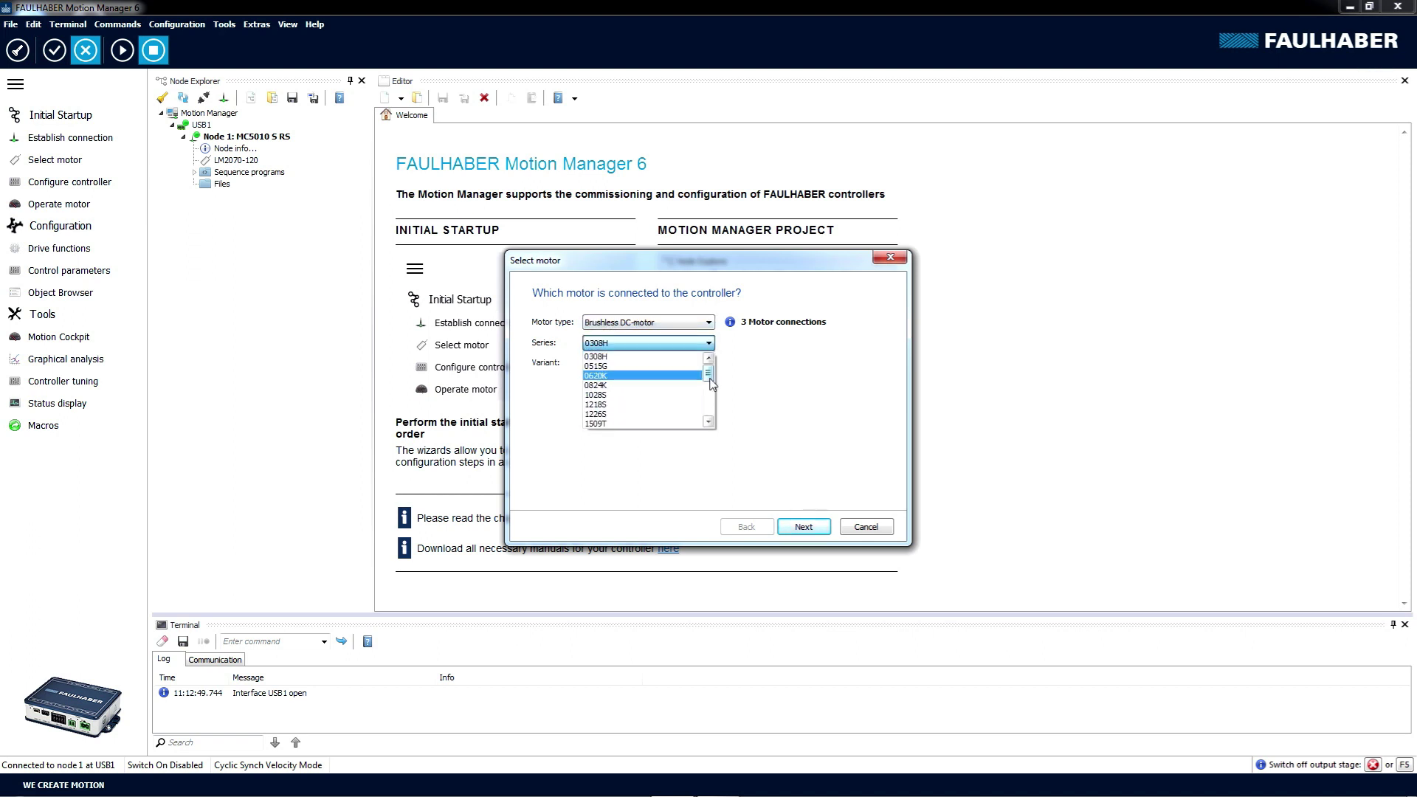
left_click_drag(708, 375, 711, 414)
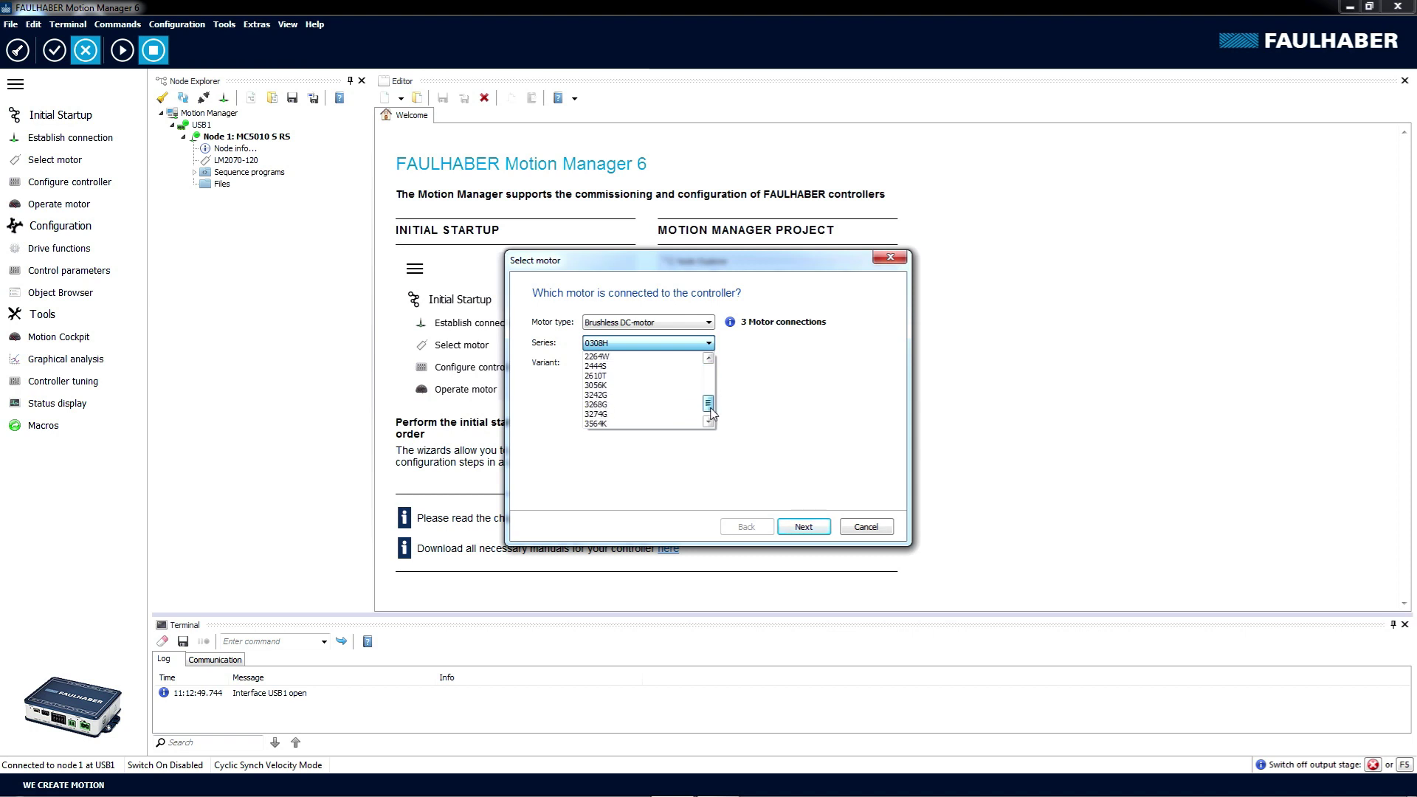
left_click(639, 405)
left_click(708, 363)
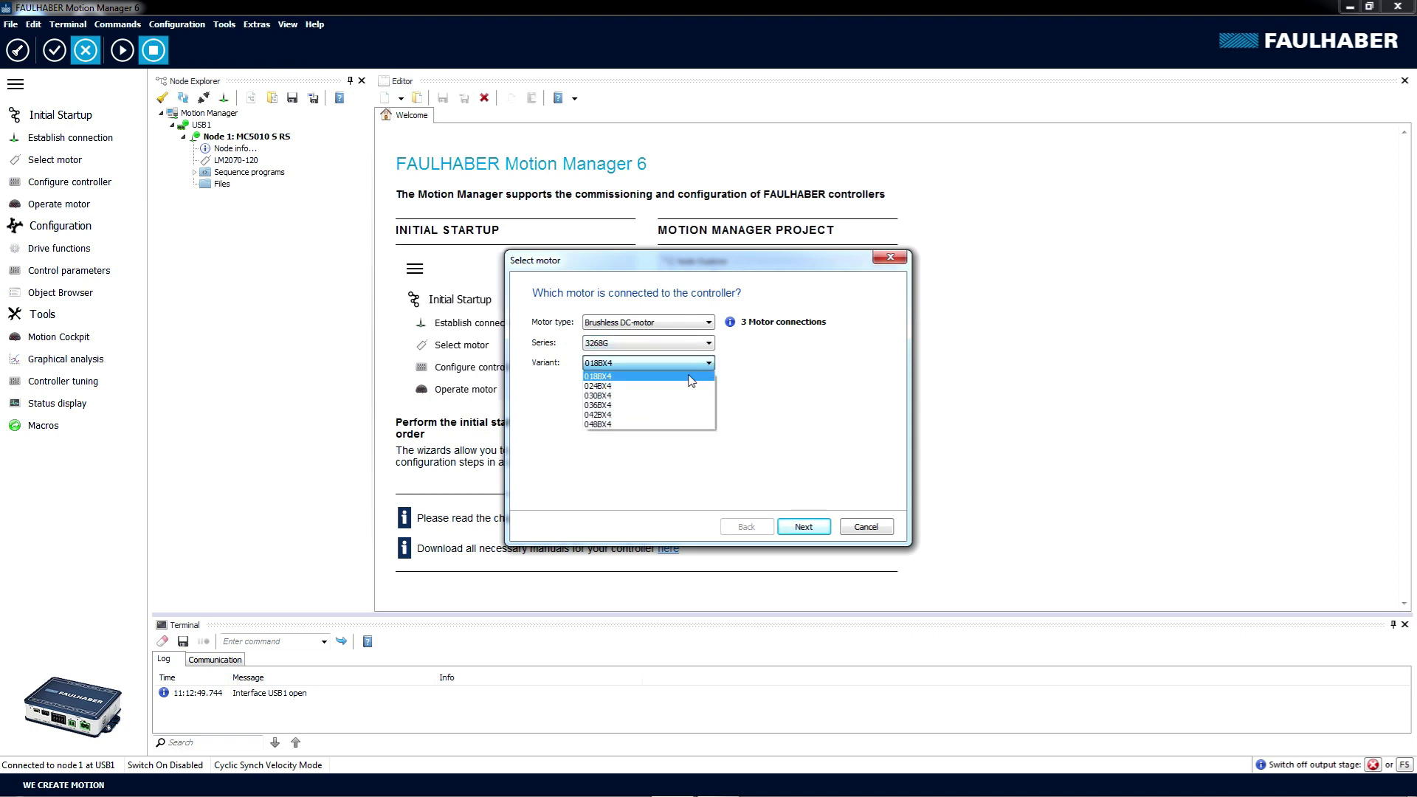
left_click(682, 385)
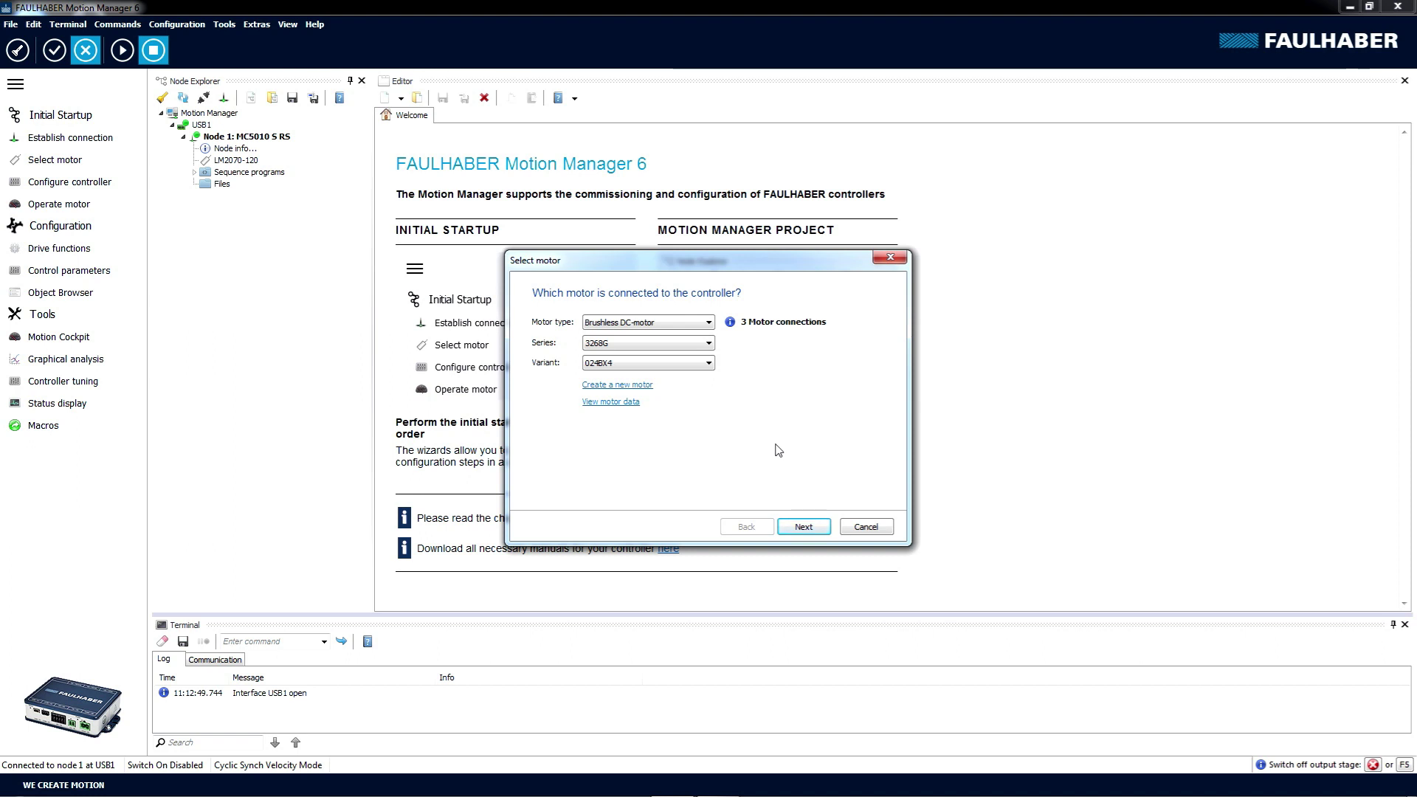
left_click(804, 528)
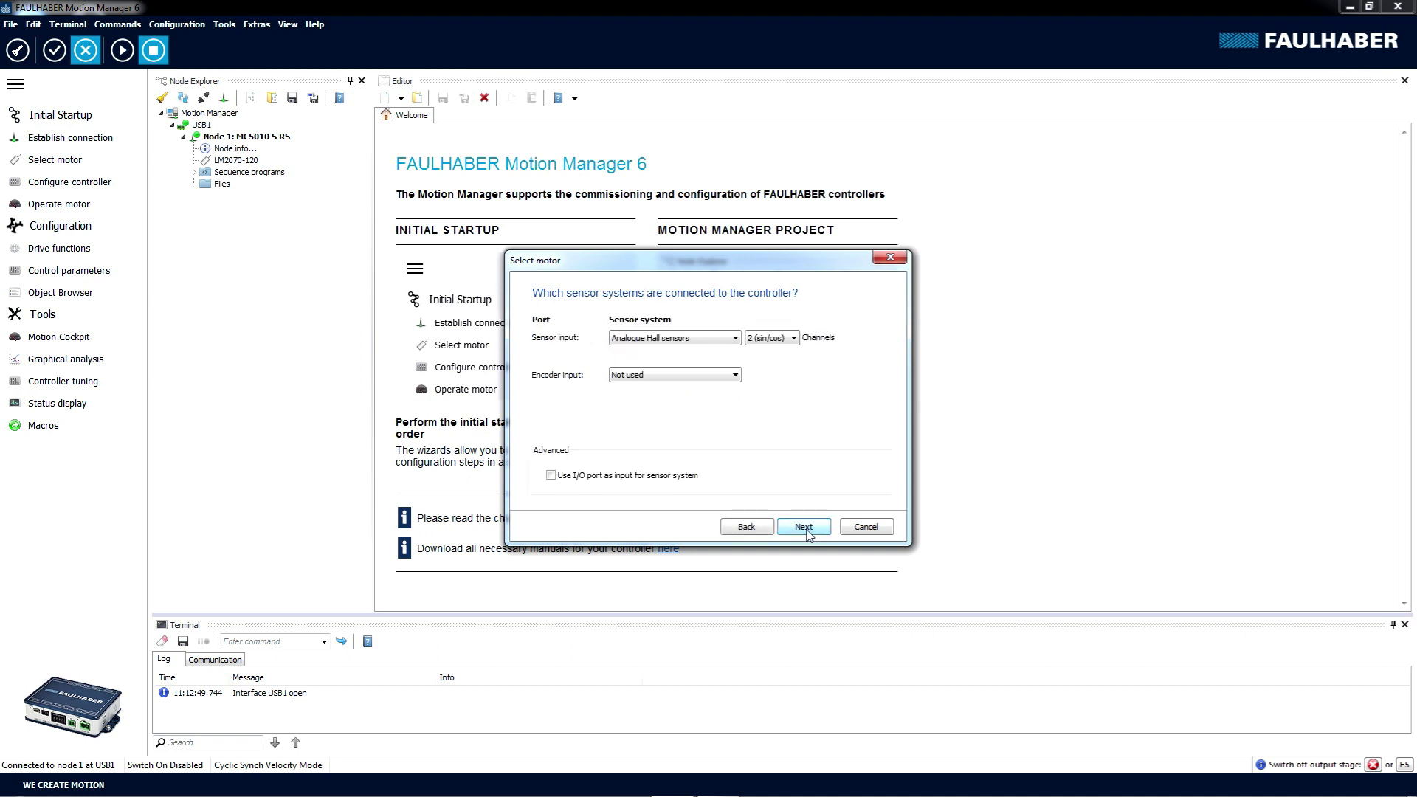
Step: Use three Hall channels A/B/C, leave the encoder unused, and assign analogue Hall sensors throughout
left_click(791, 338)
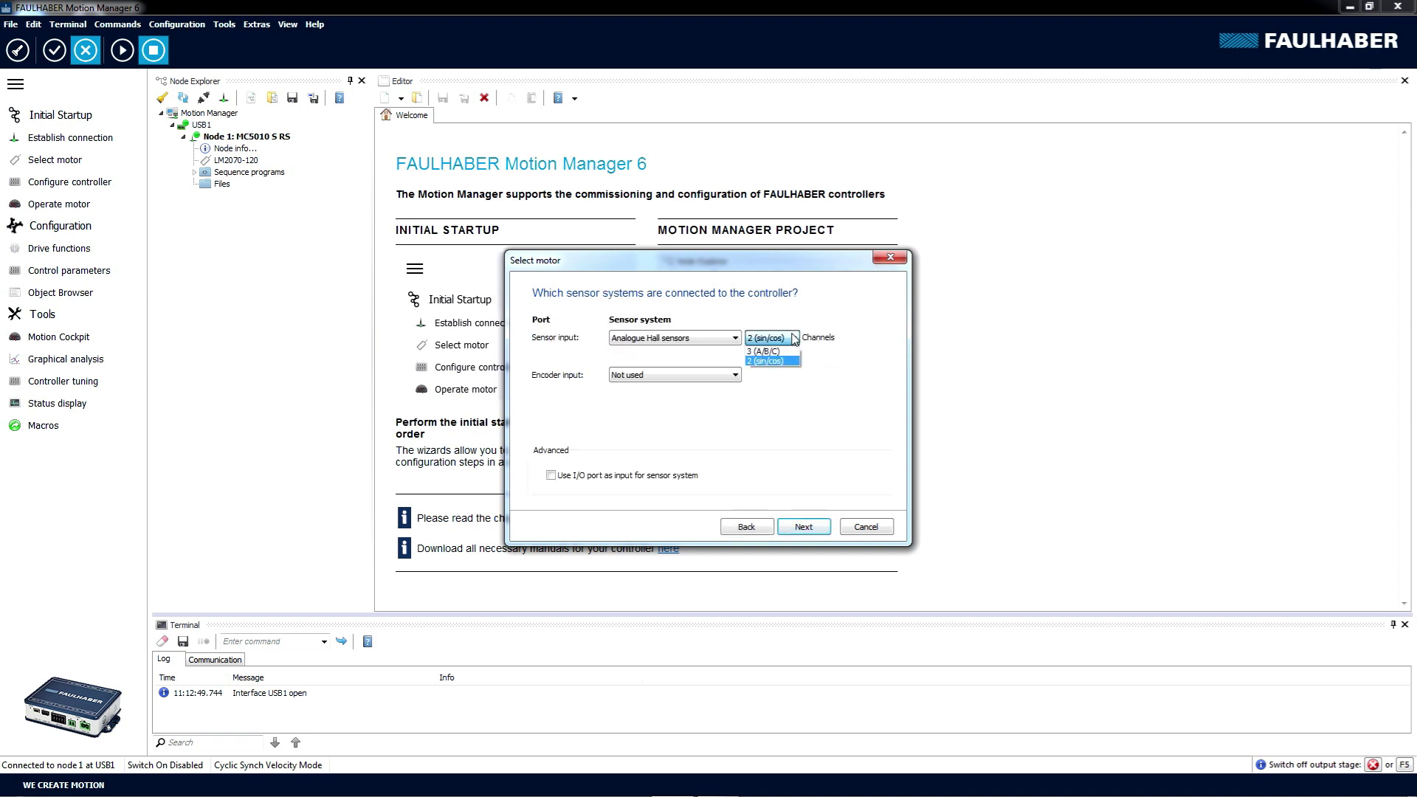
left_click(781, 351)
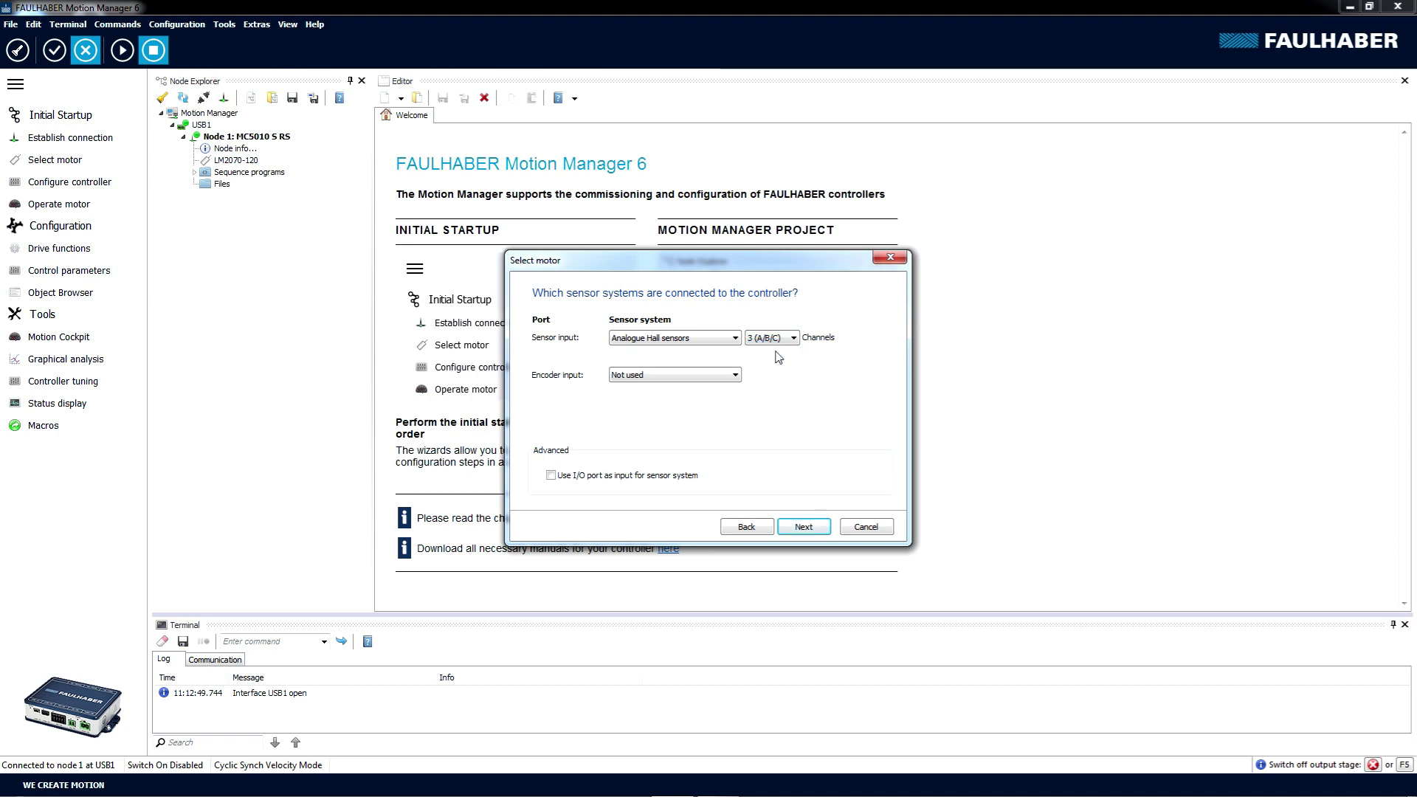
left_click(736, 374)
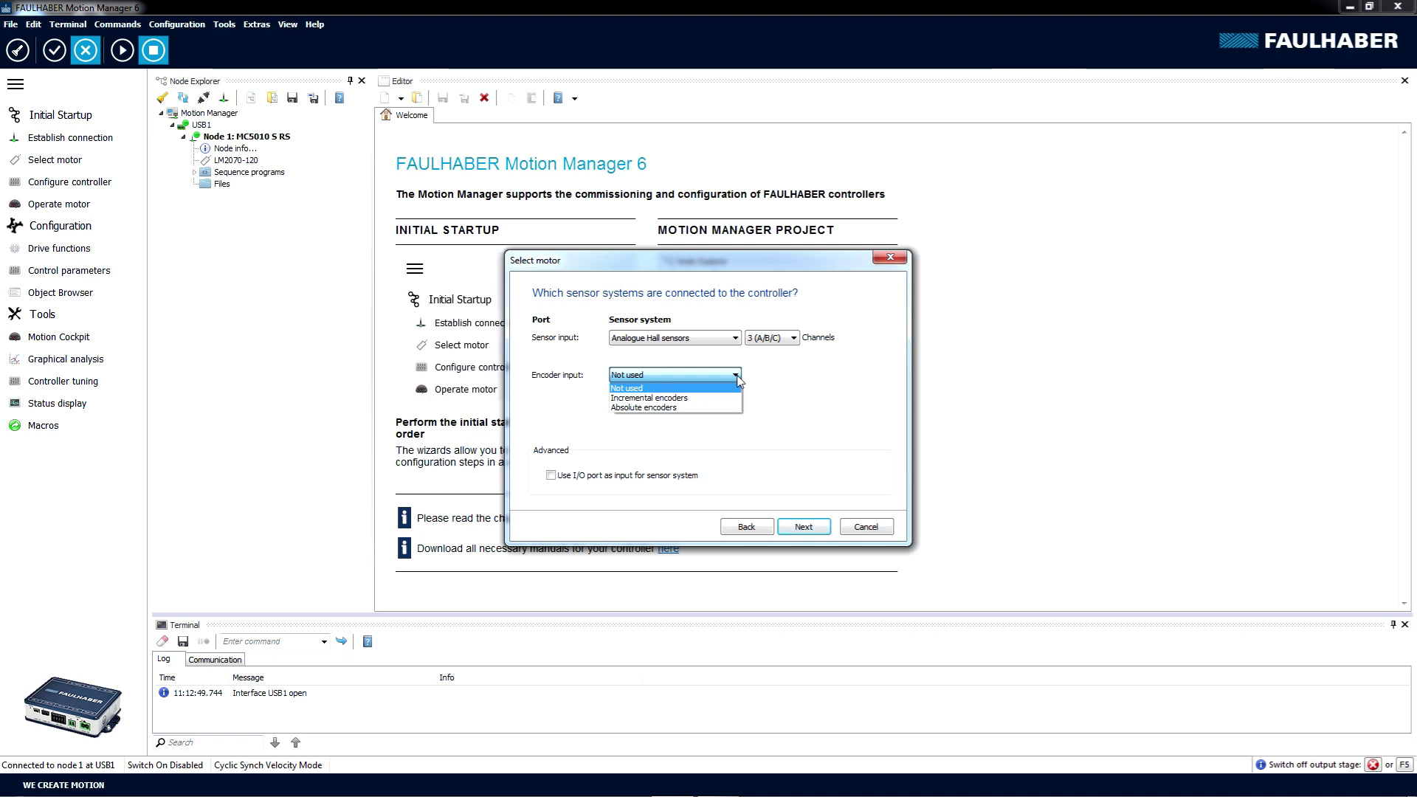
left_click(736, 376)
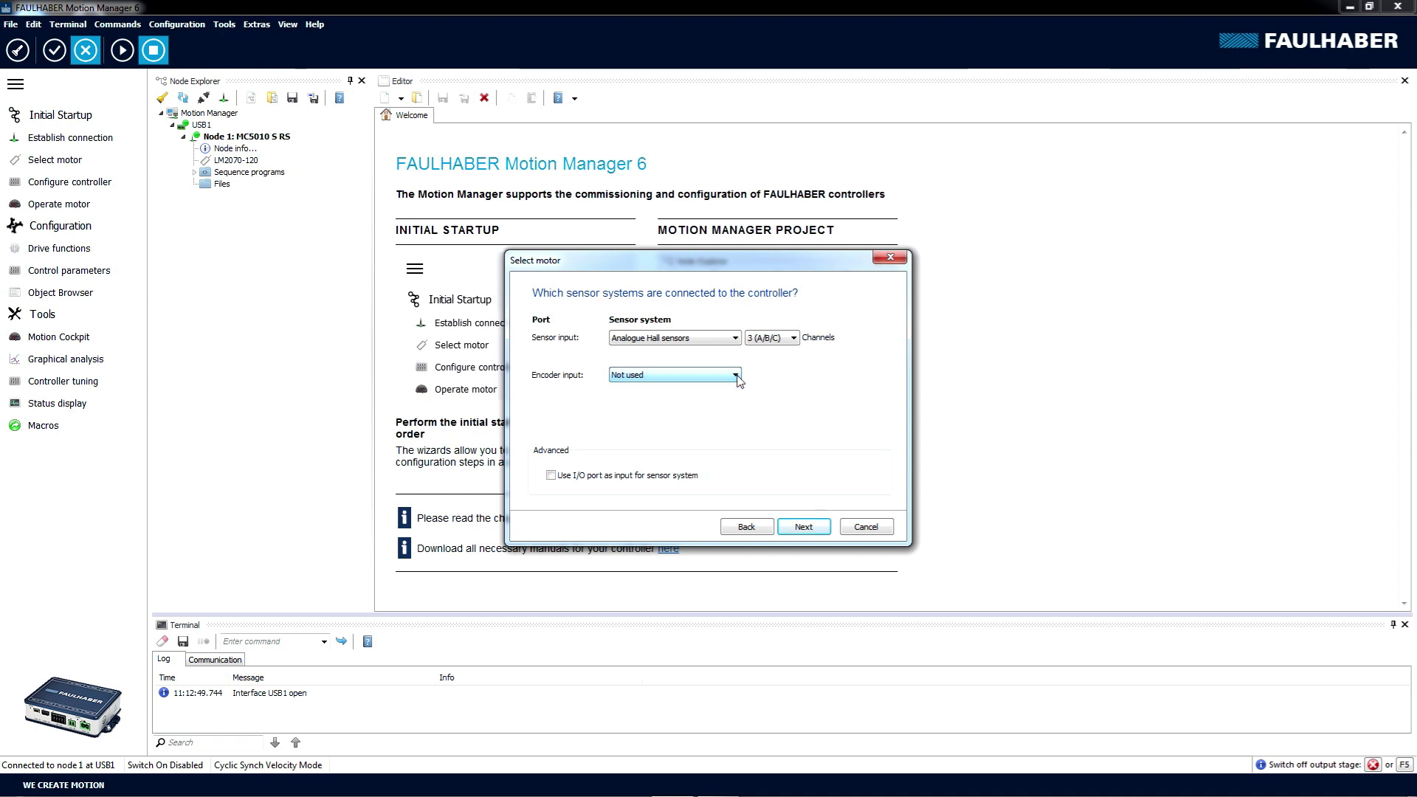
left_click(809, 528)
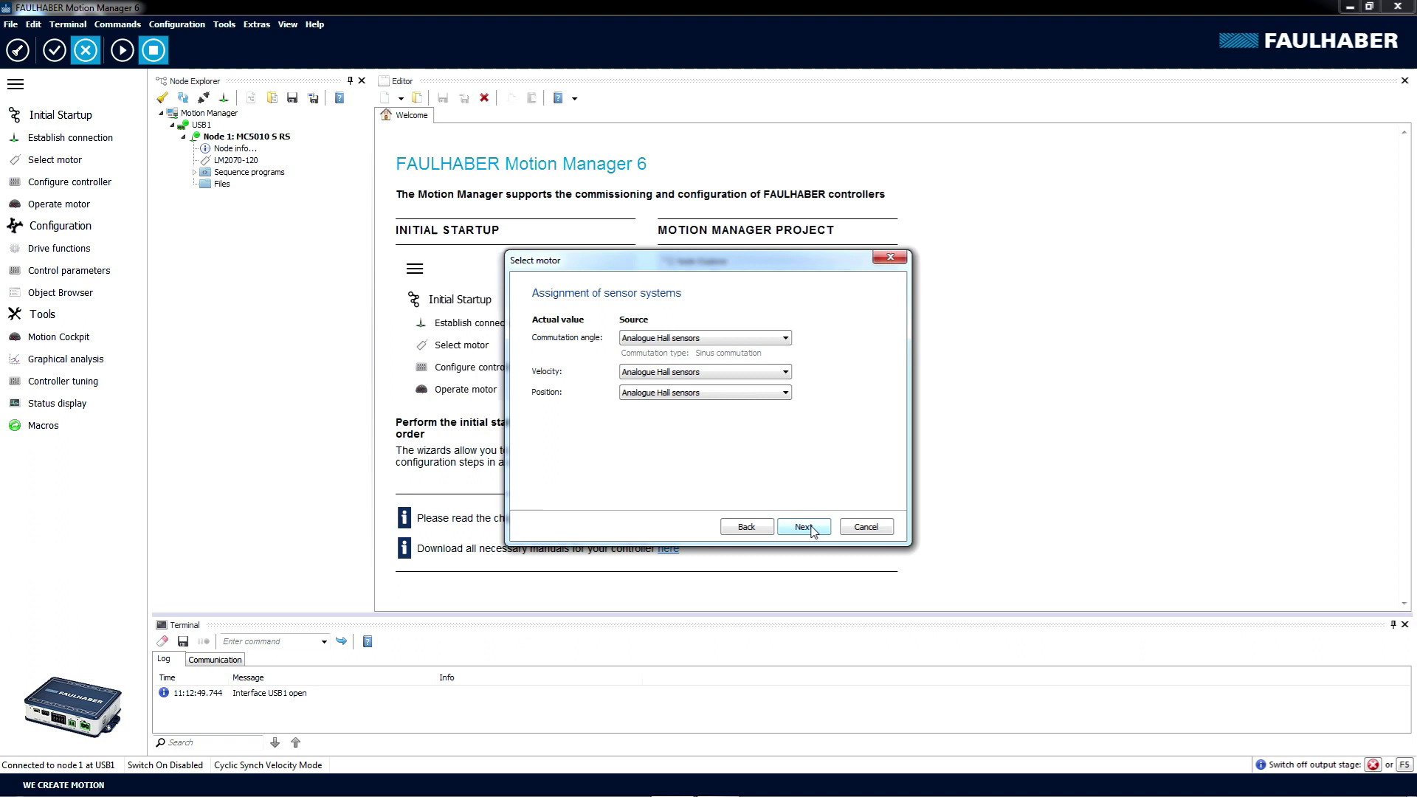
left_click(803, 527)
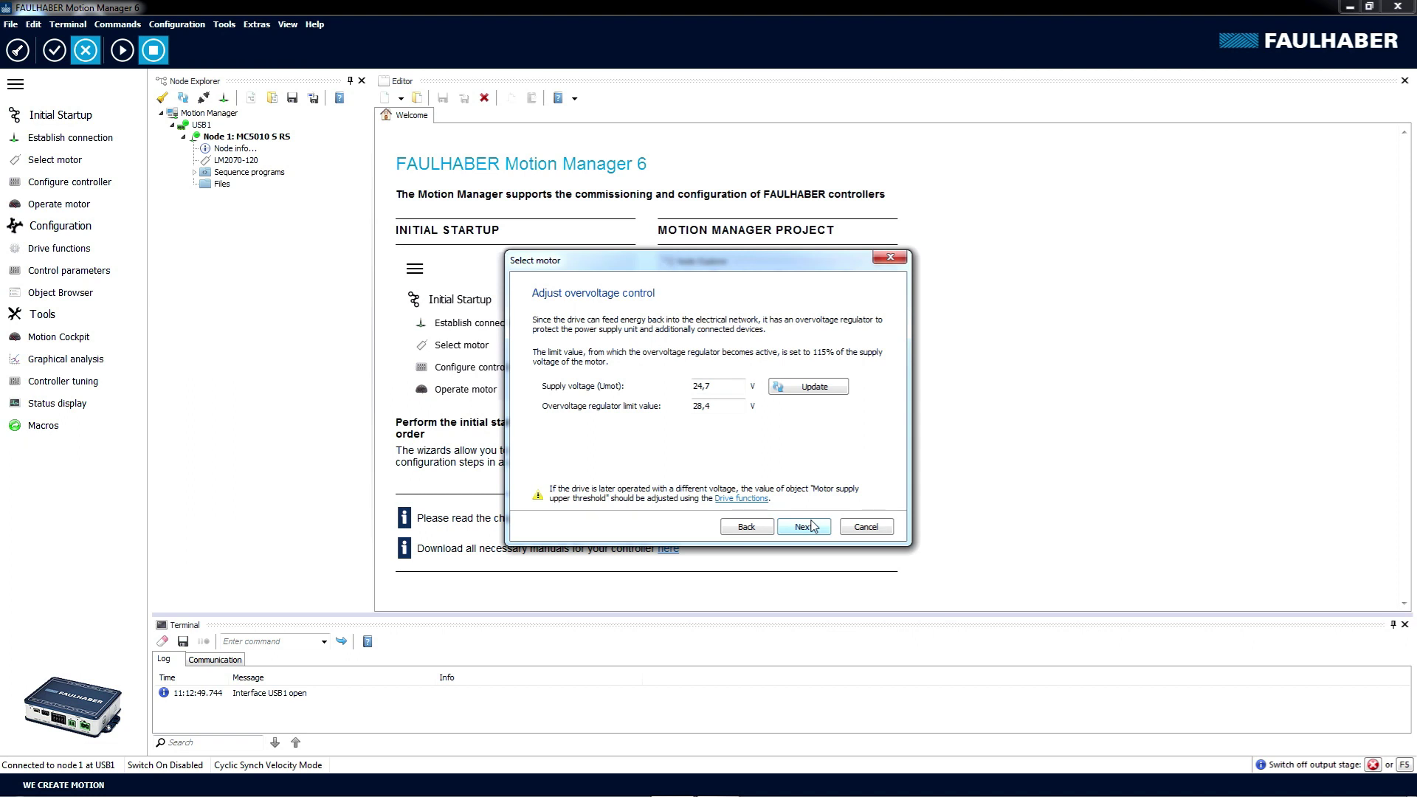
Step: Accept the 28,4 V overvoltage limit at 24,7 V supply to reach the configuration summary
left_click(811, 525)
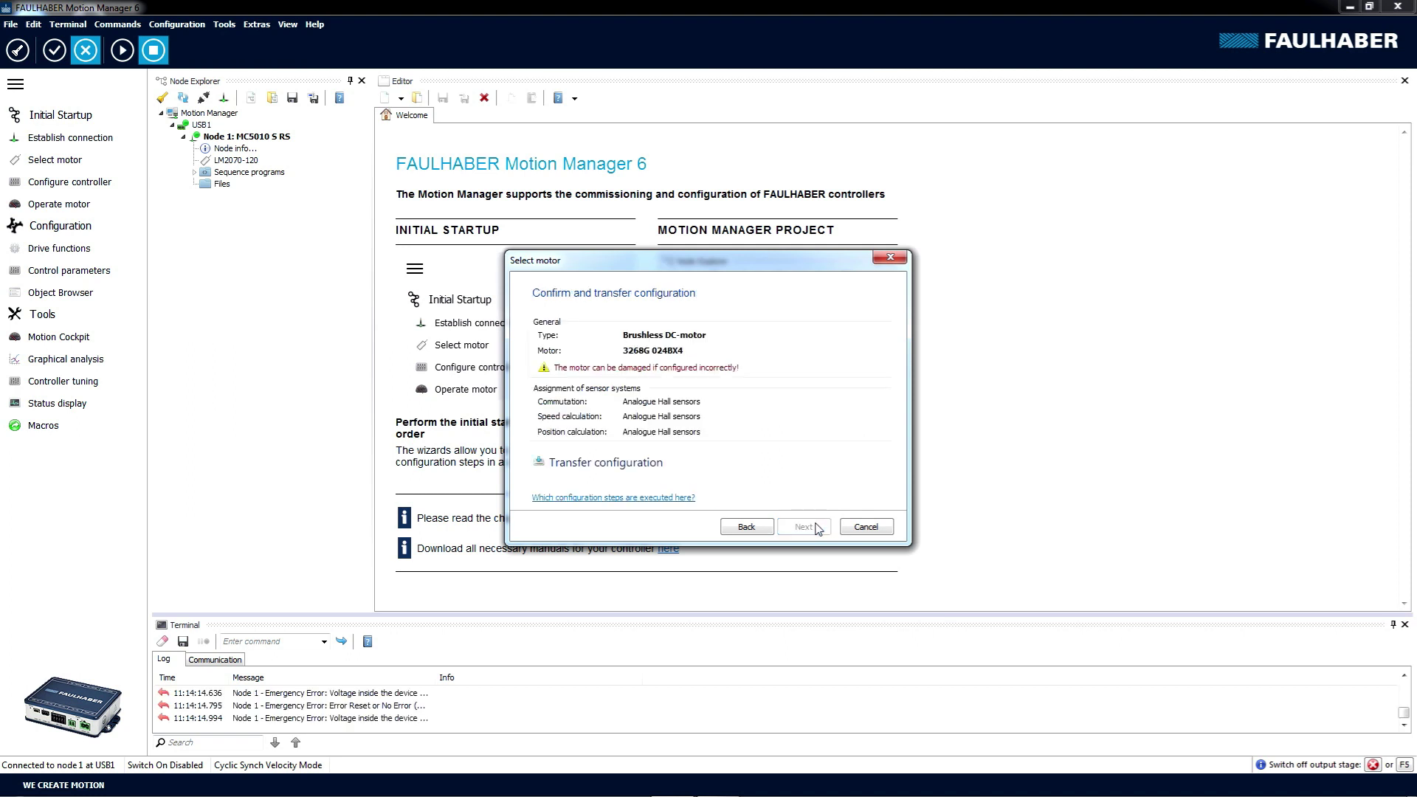
Step: Transfer the 3268G 024BX4 configuration to the controller and advance to Hall sensor adjustment
left_click(561, 461)
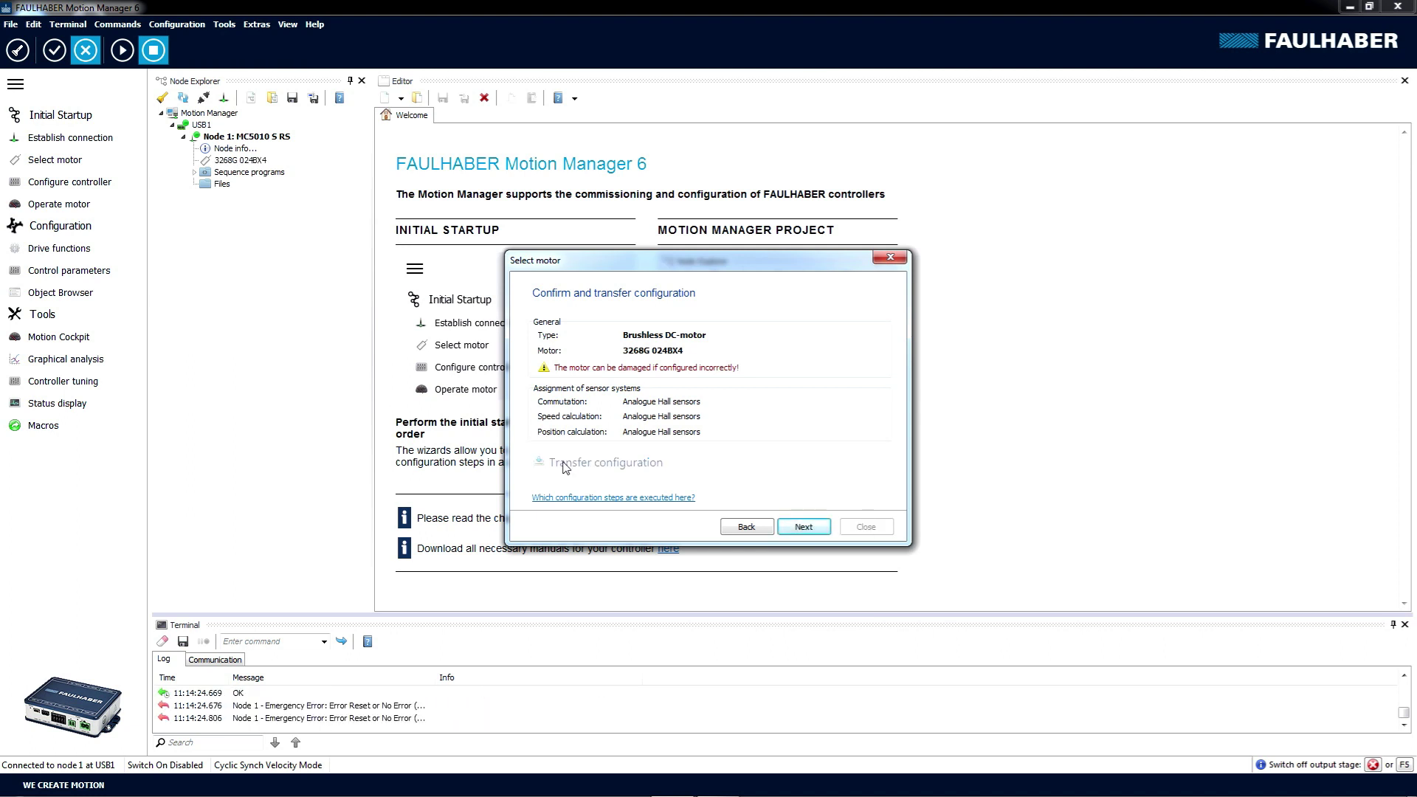
left_click(824, 526)
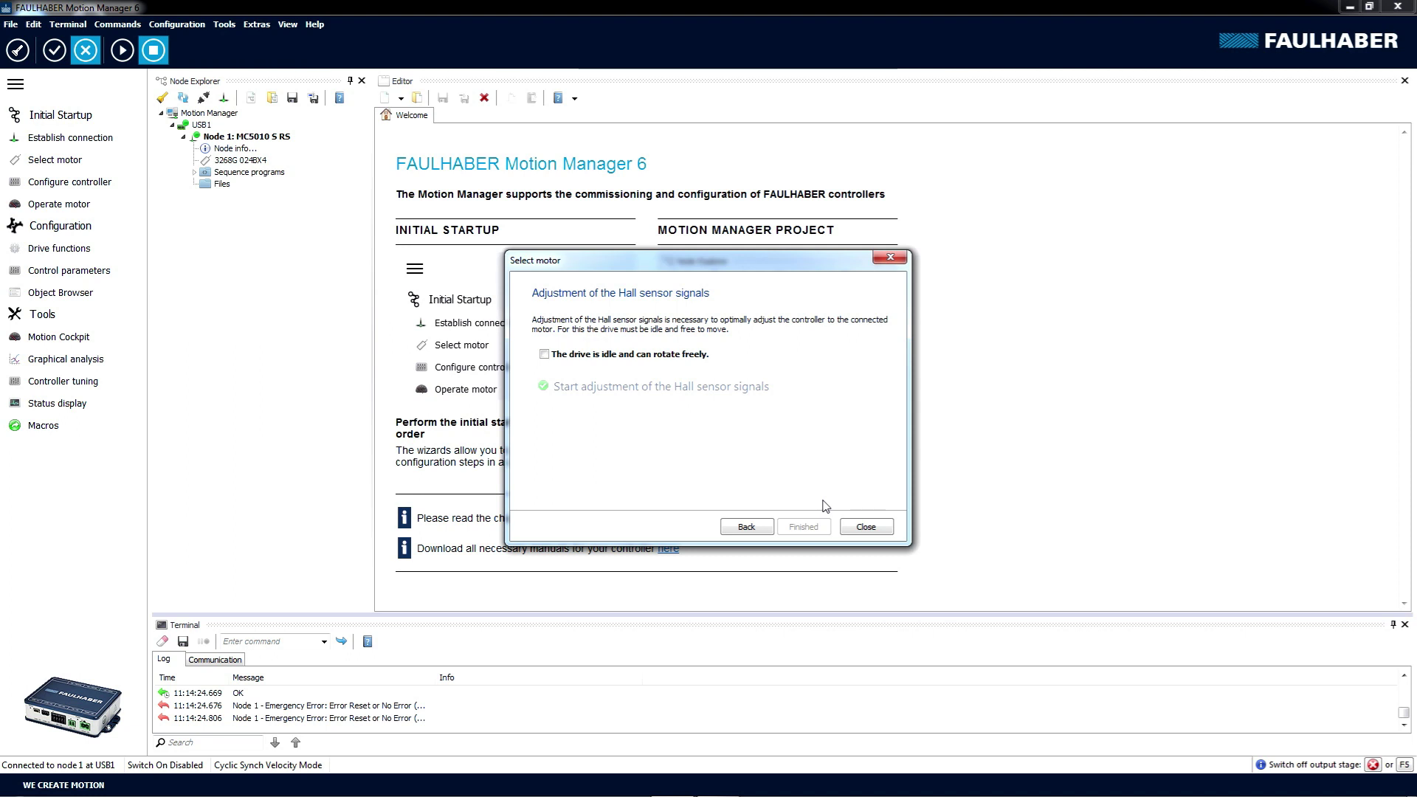
Step: Adjust the Hall sensor signals with the drive idle and save the result permanently in the controller
left_click(544, 355)
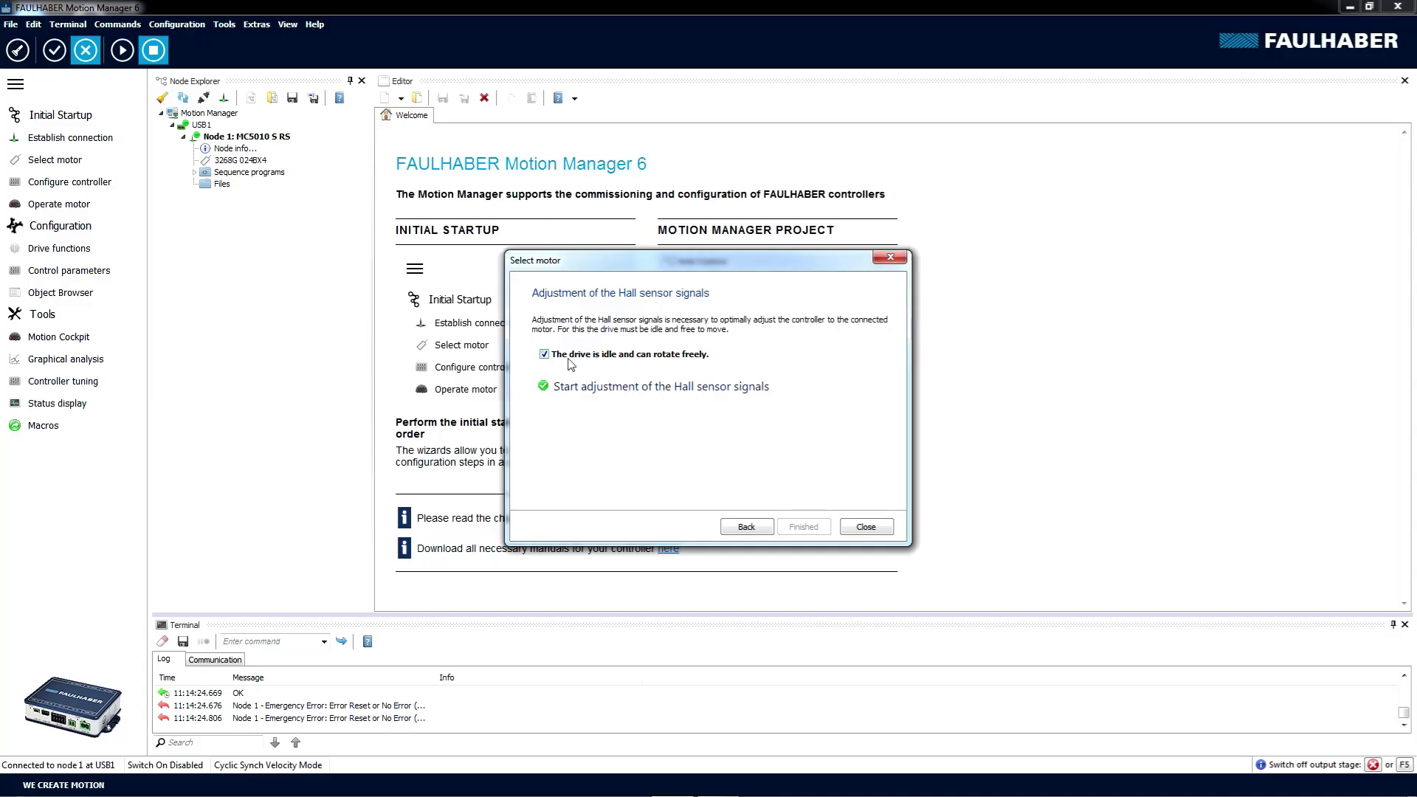
left_click(602, 386)
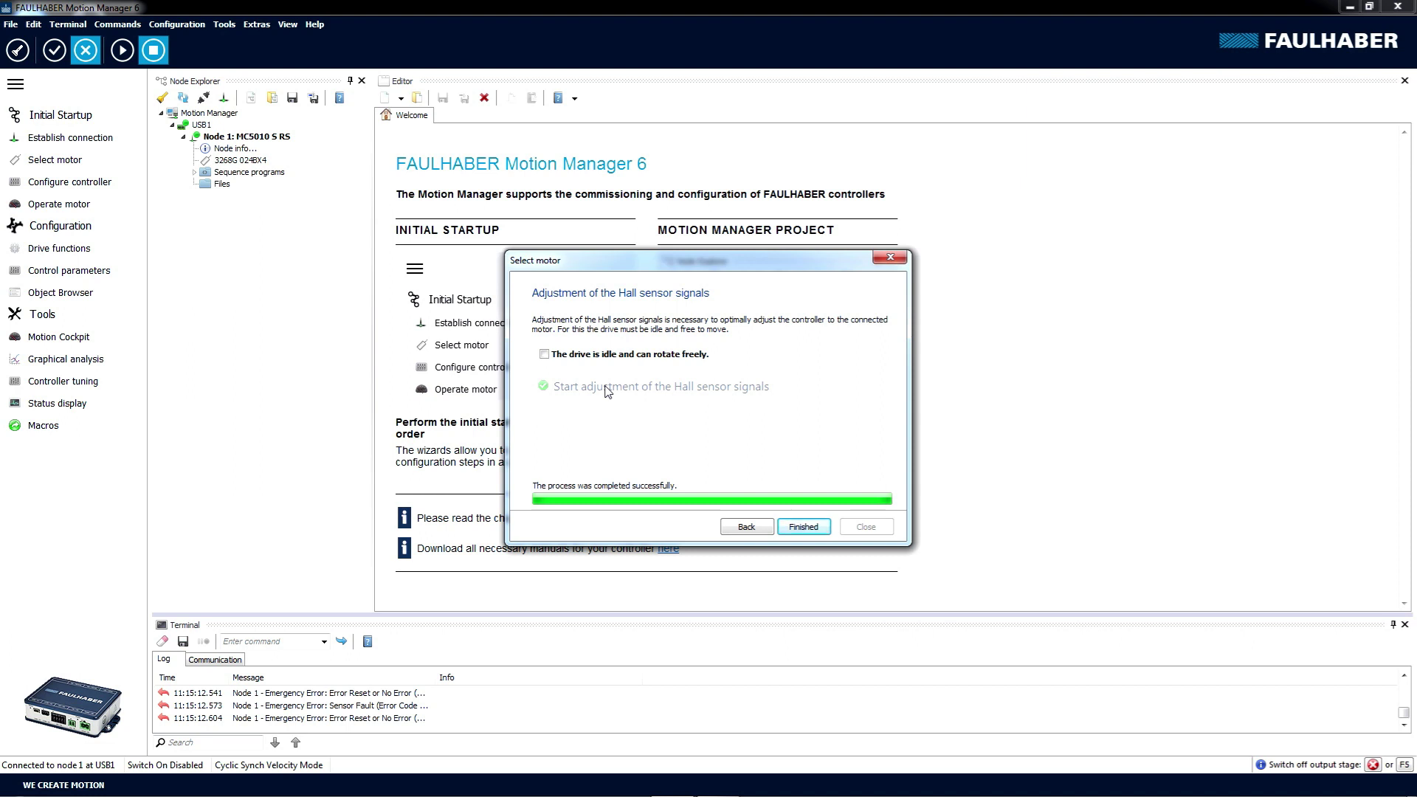
left_click(799, 526)
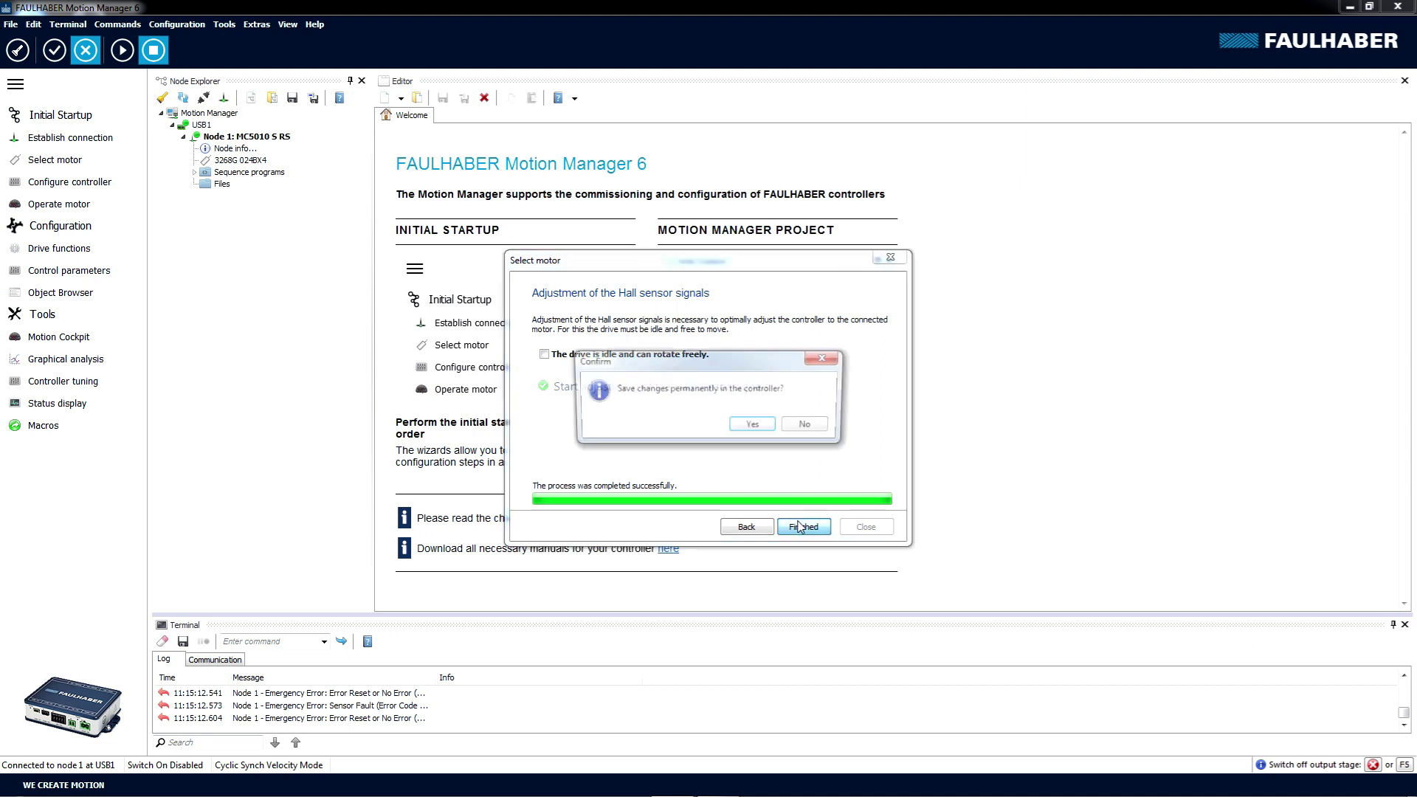
left_click(764, 430)
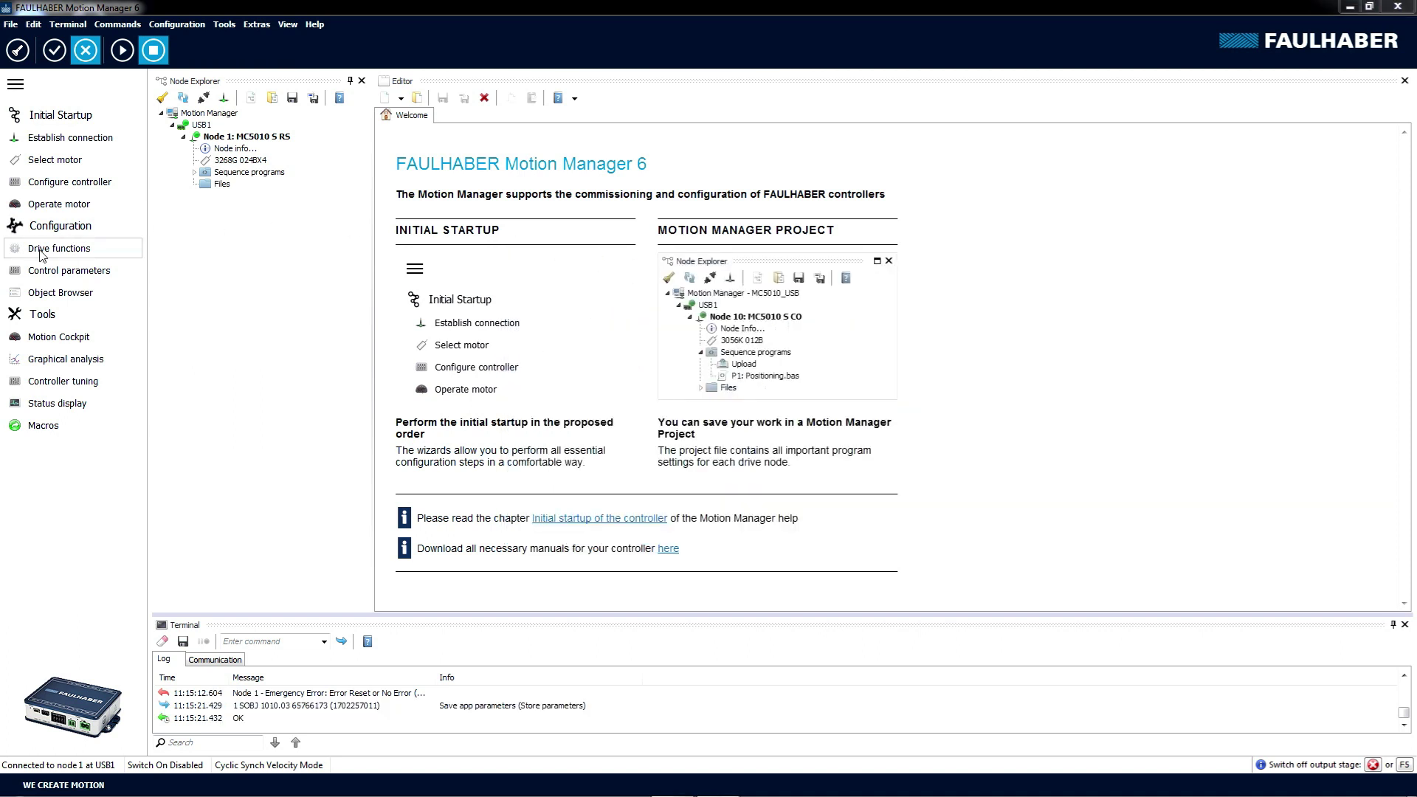
Step: Send Cyclic Sync Velocity Mode (CSV) from the enlarged Drive functions dialog, then close it
left_click(38, 249)
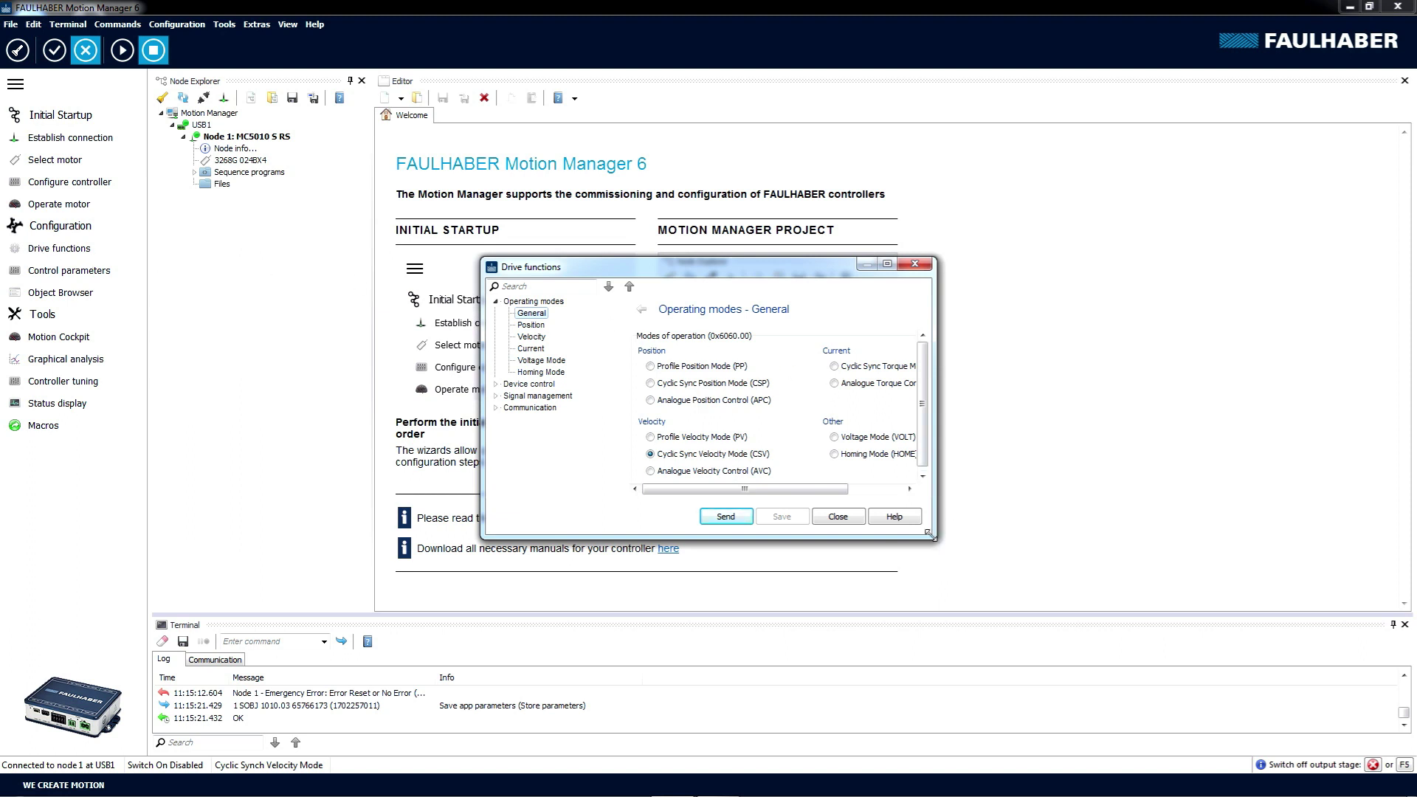
left_click_drag(931, 536, 1116, 594)
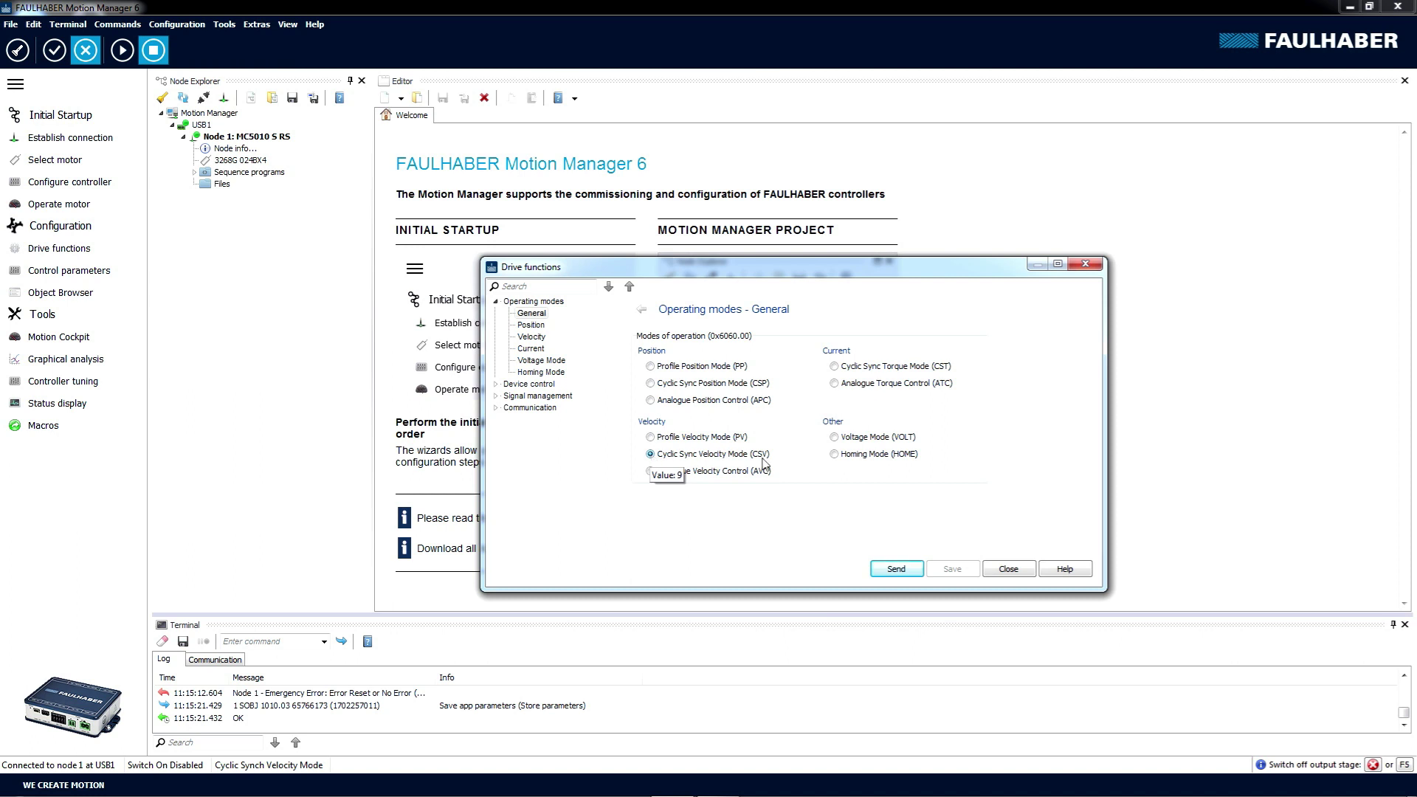
left_click(898, 573)
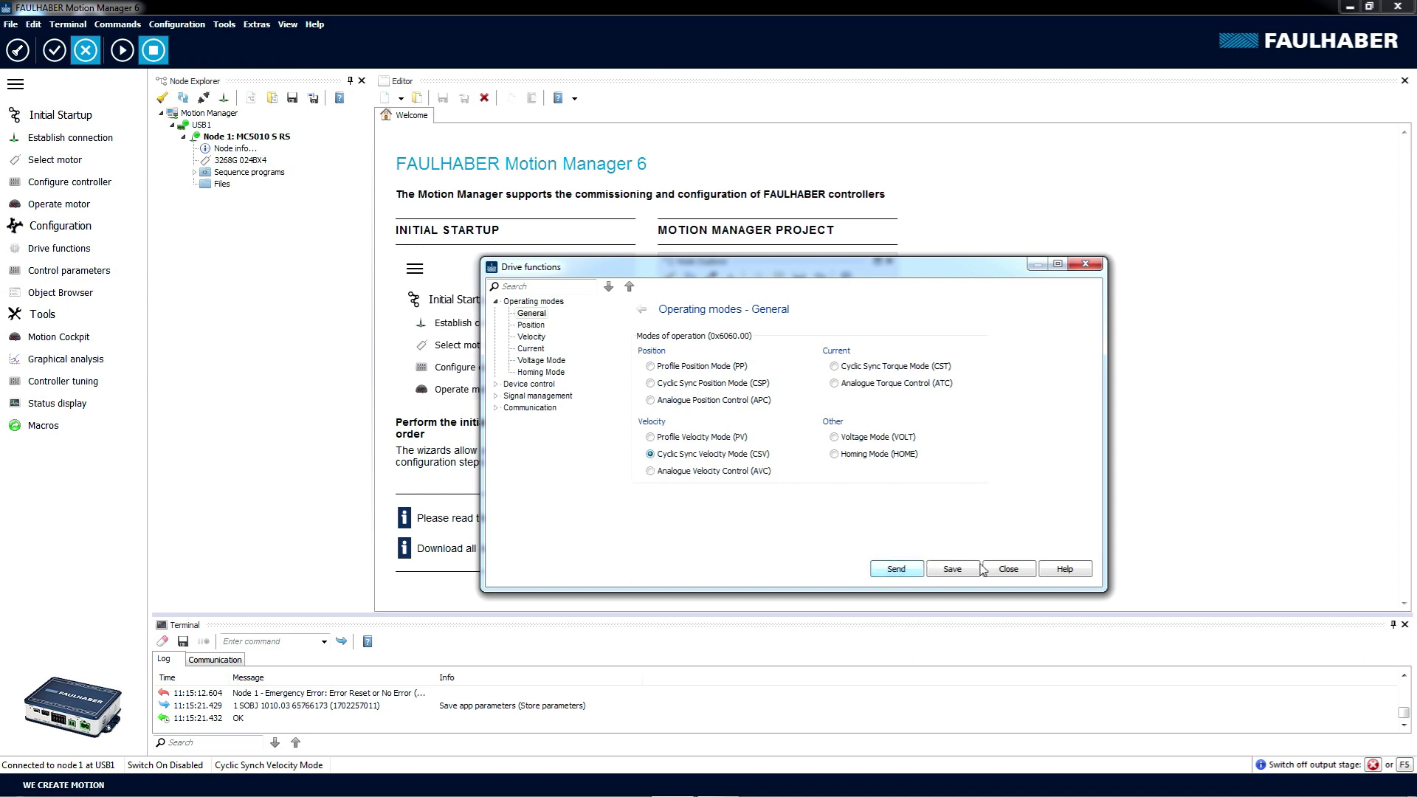
left_click(1003, 571)
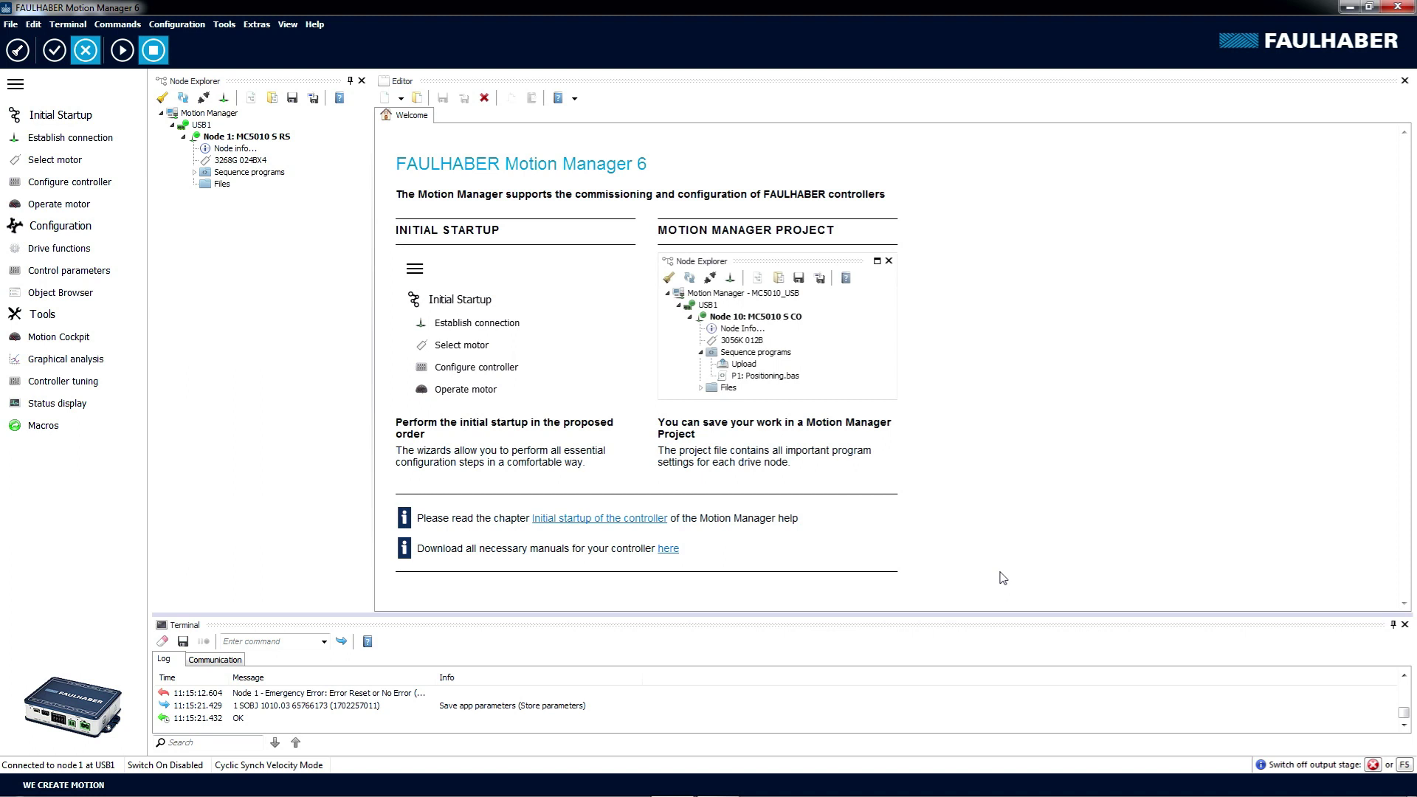
Step: Create a new BASIC file File1.bas and bring the program editor to the front
key("ctrl+n")
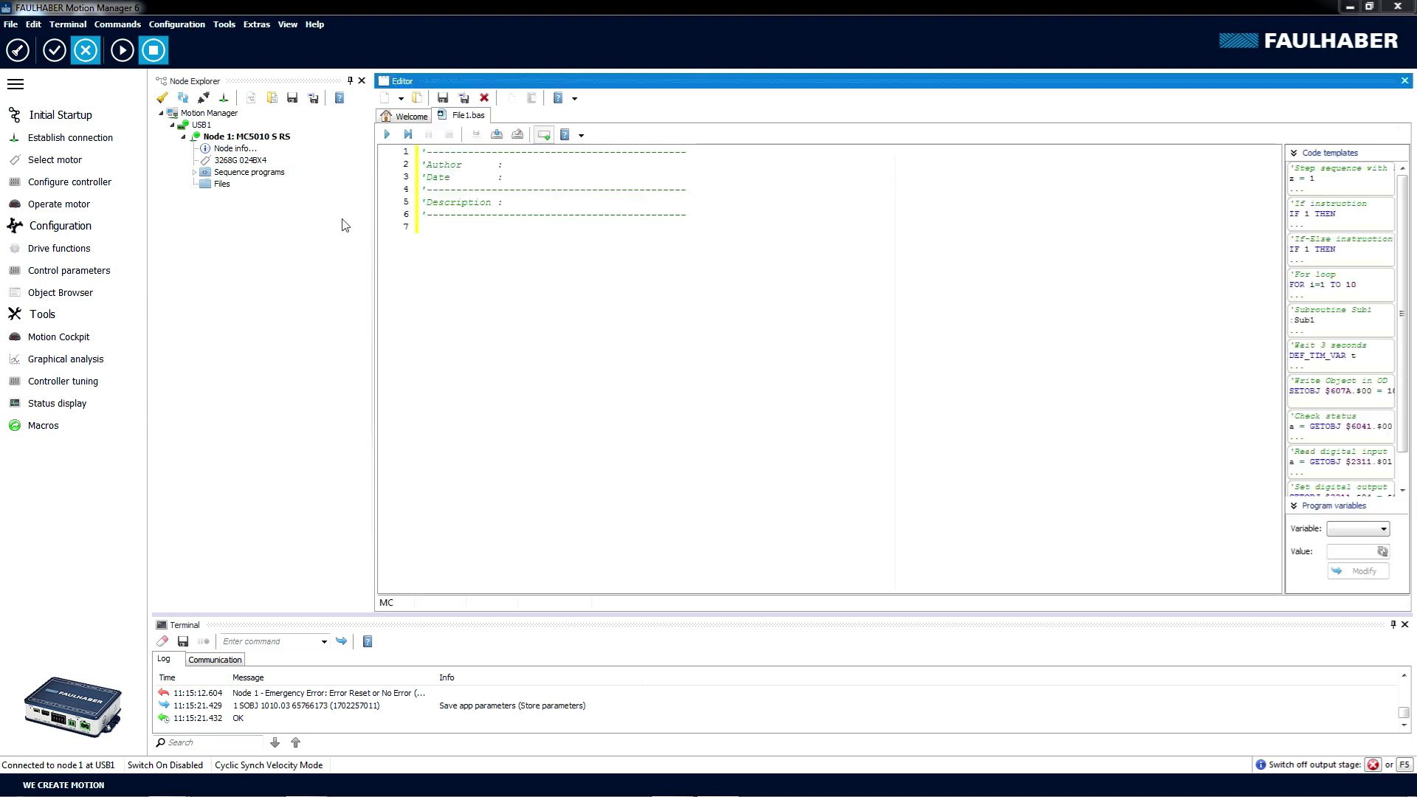
left_click(285, 31)
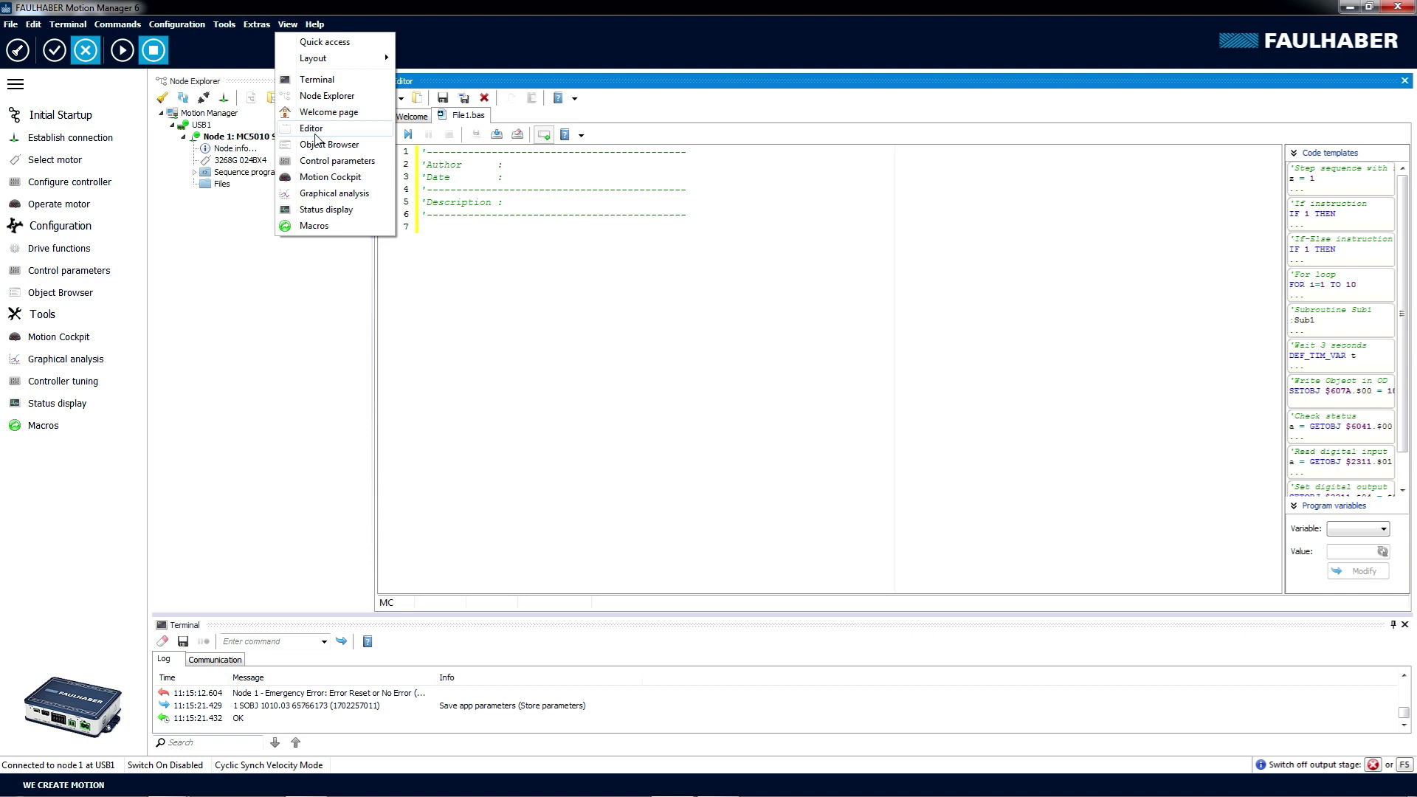
left_click(316, 129)
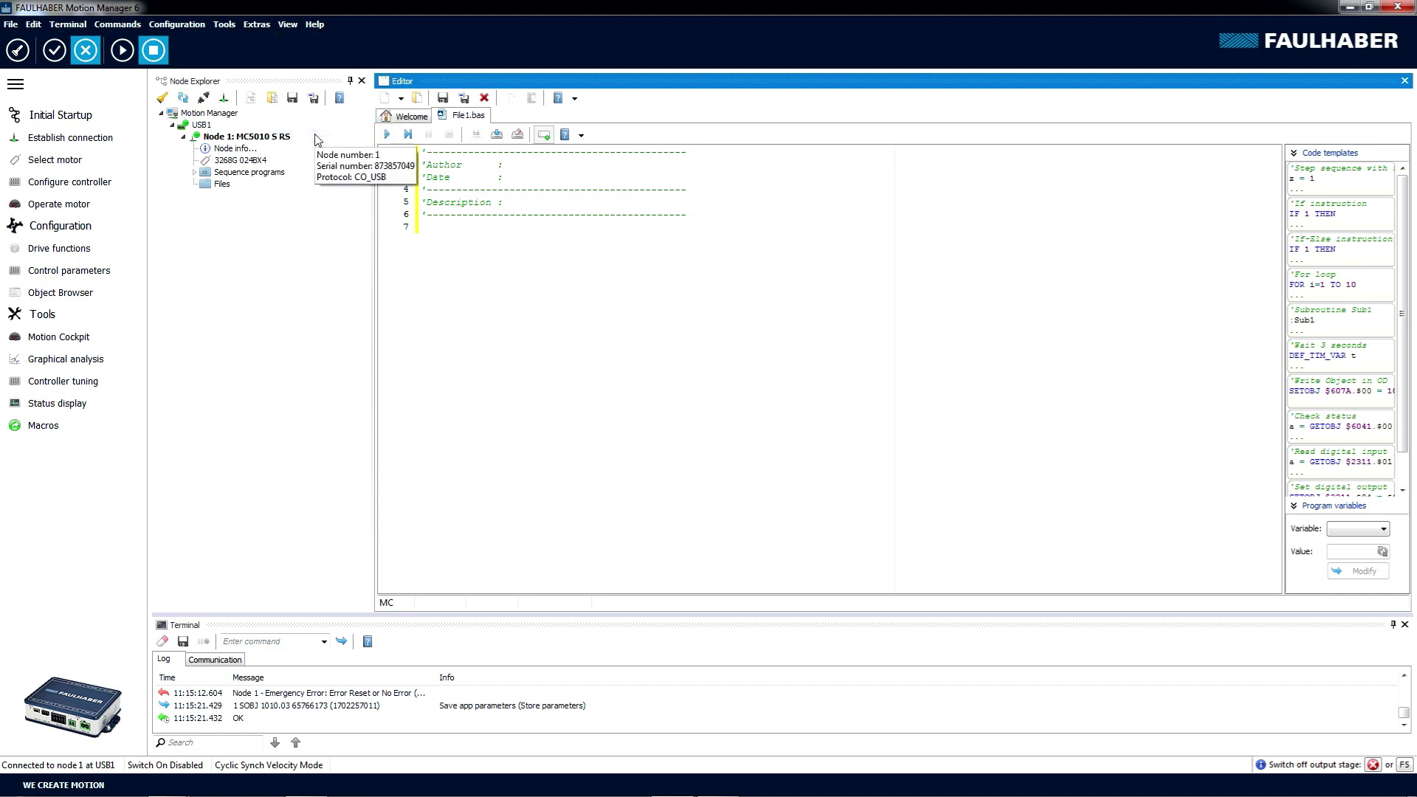
Step: Replace the default header with the pasted 76-line sample program and scroll through it
left_click(537, 265)
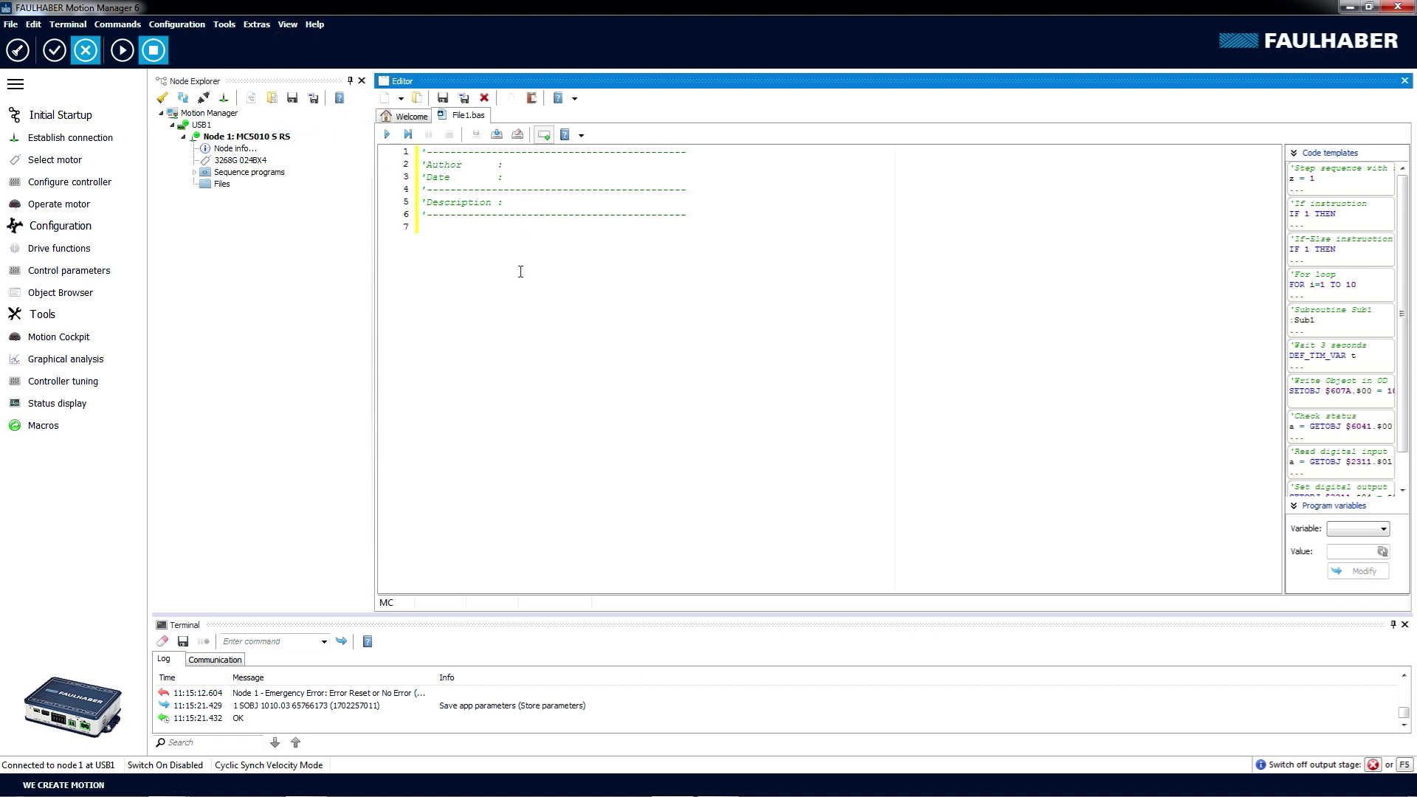
left_click_drag(627, 294, 417, 149)
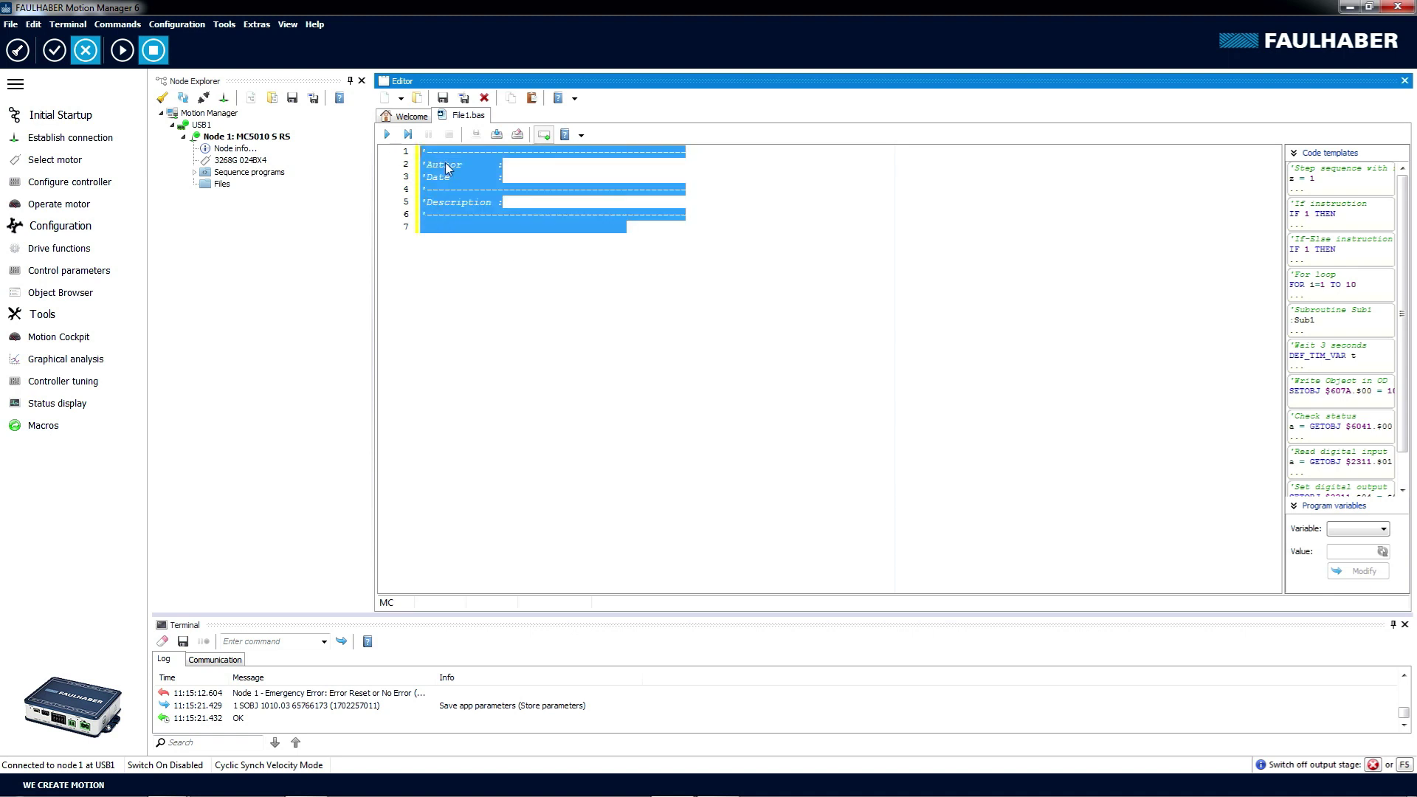
key("ctrl+v")
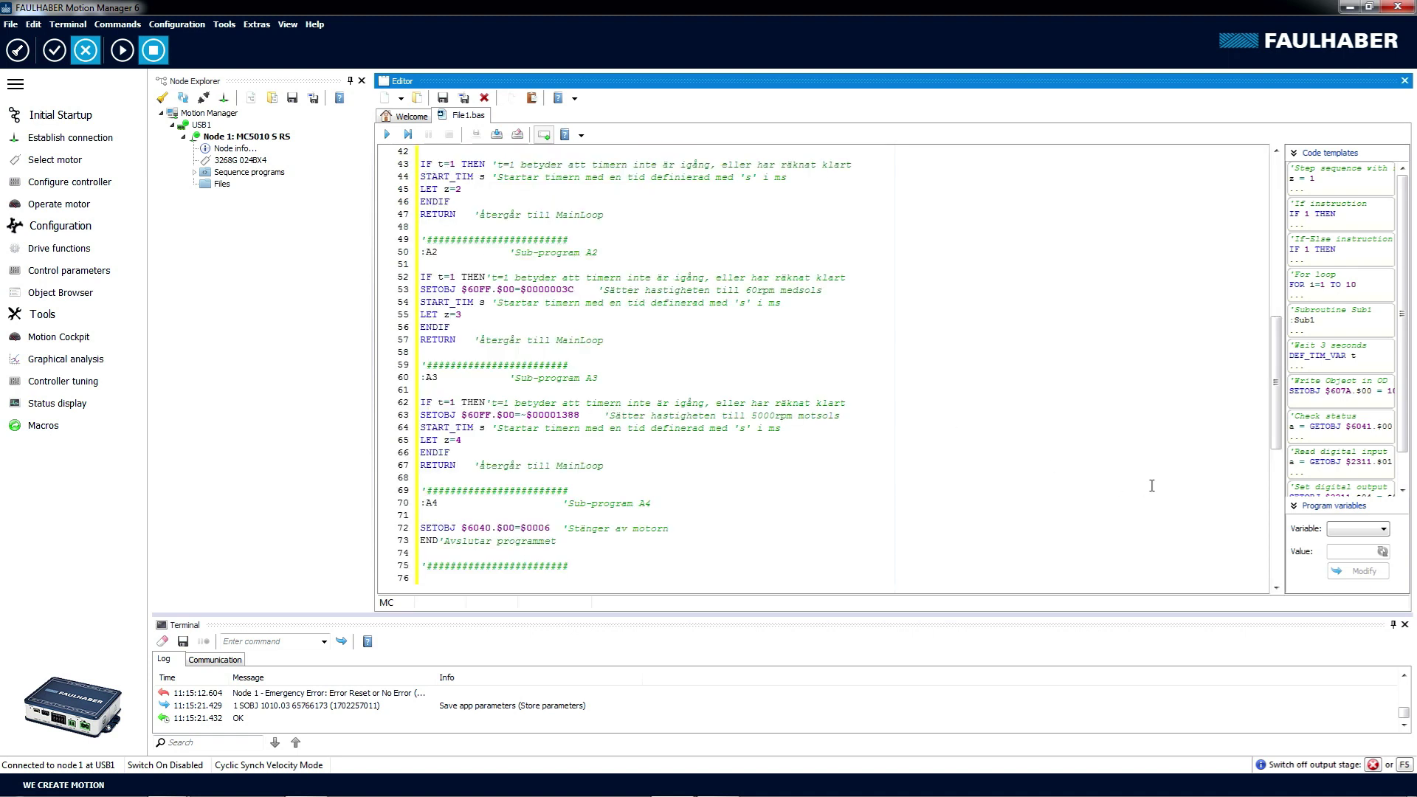
left_click_drag(1277, 441, 1285, 264)
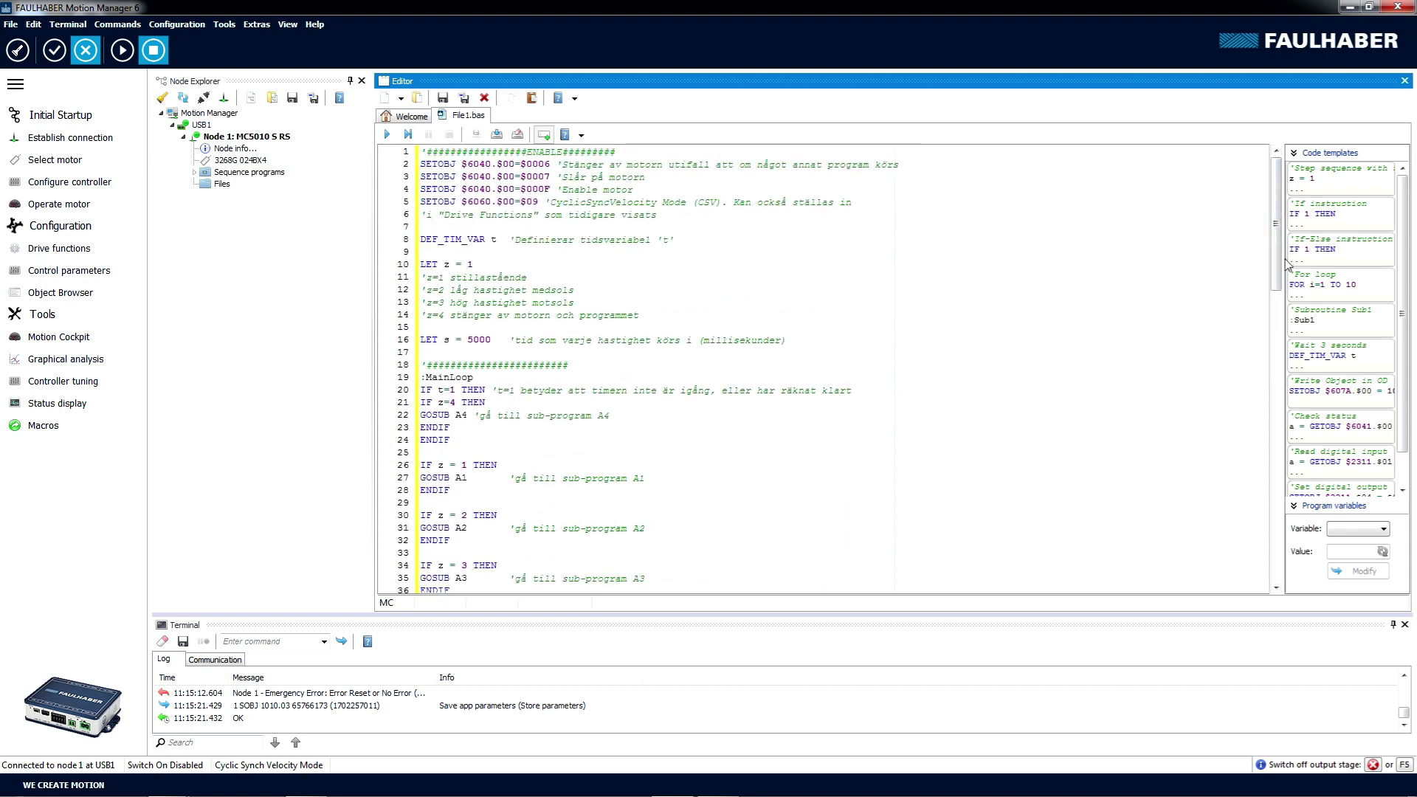
left_click_drag(1282, 267, 1266, 452)
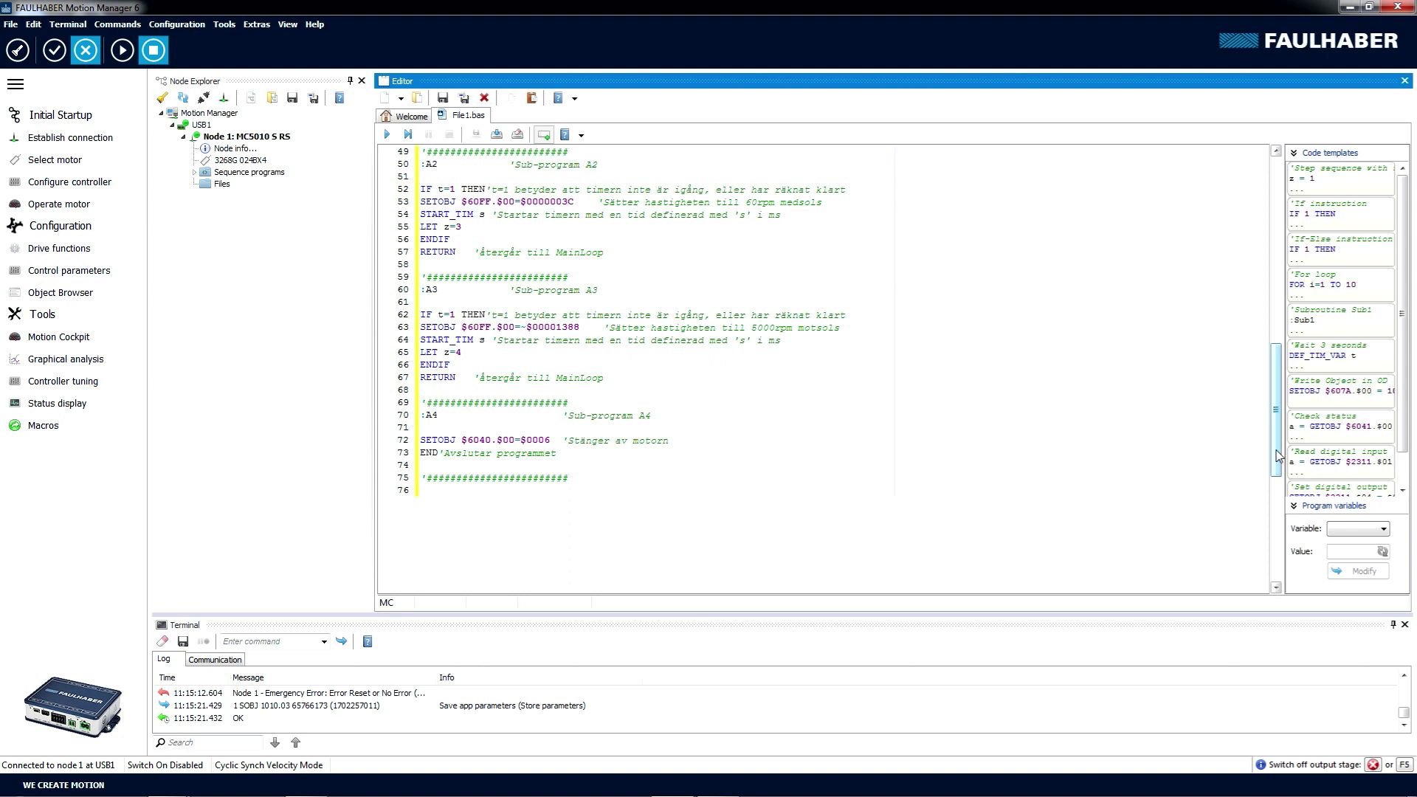
Step: Download File1.bas to the controller as program number 1
left_click(497, 135)
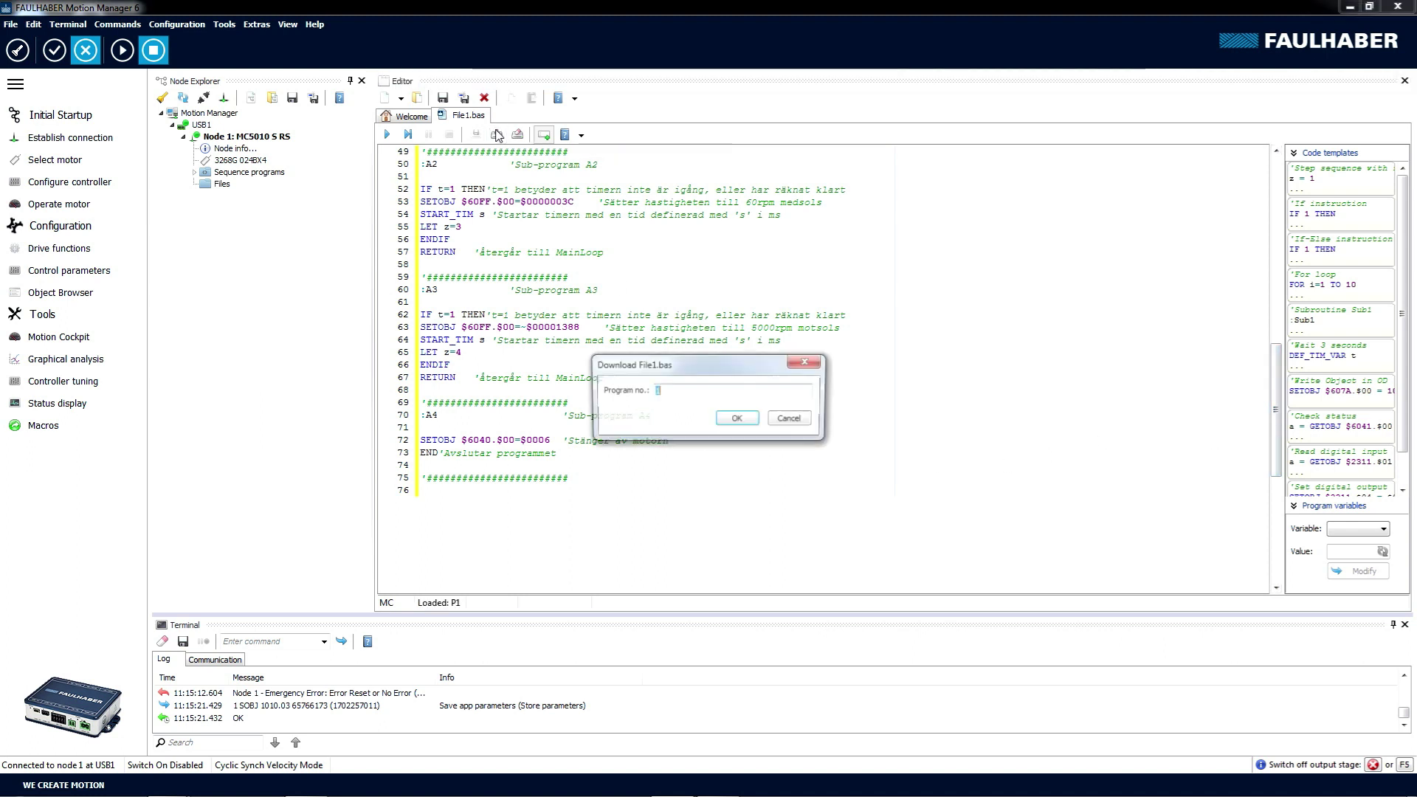
left_click(723, 420)
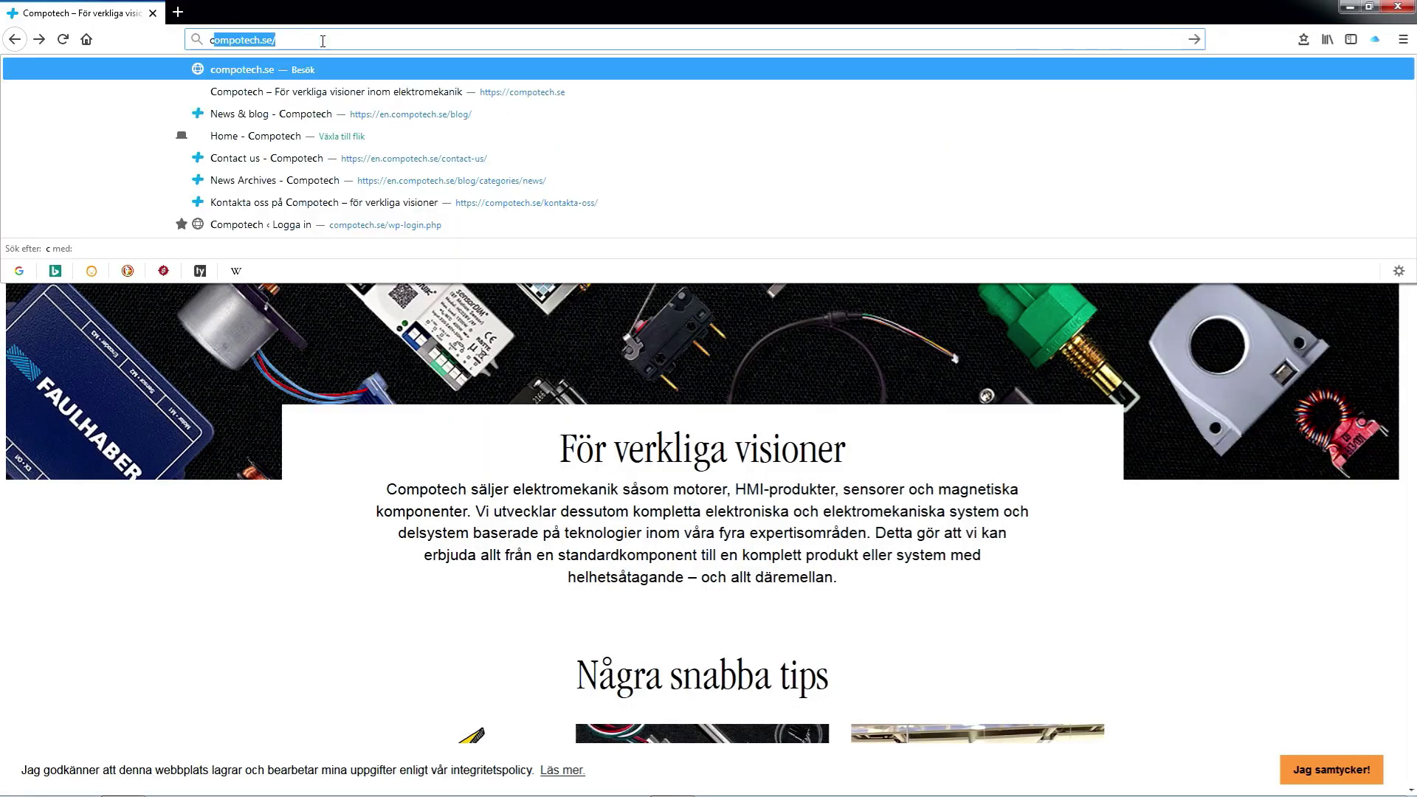
Step: Load compotech.se in Firefox and switch the site to English
type("ompotech.")
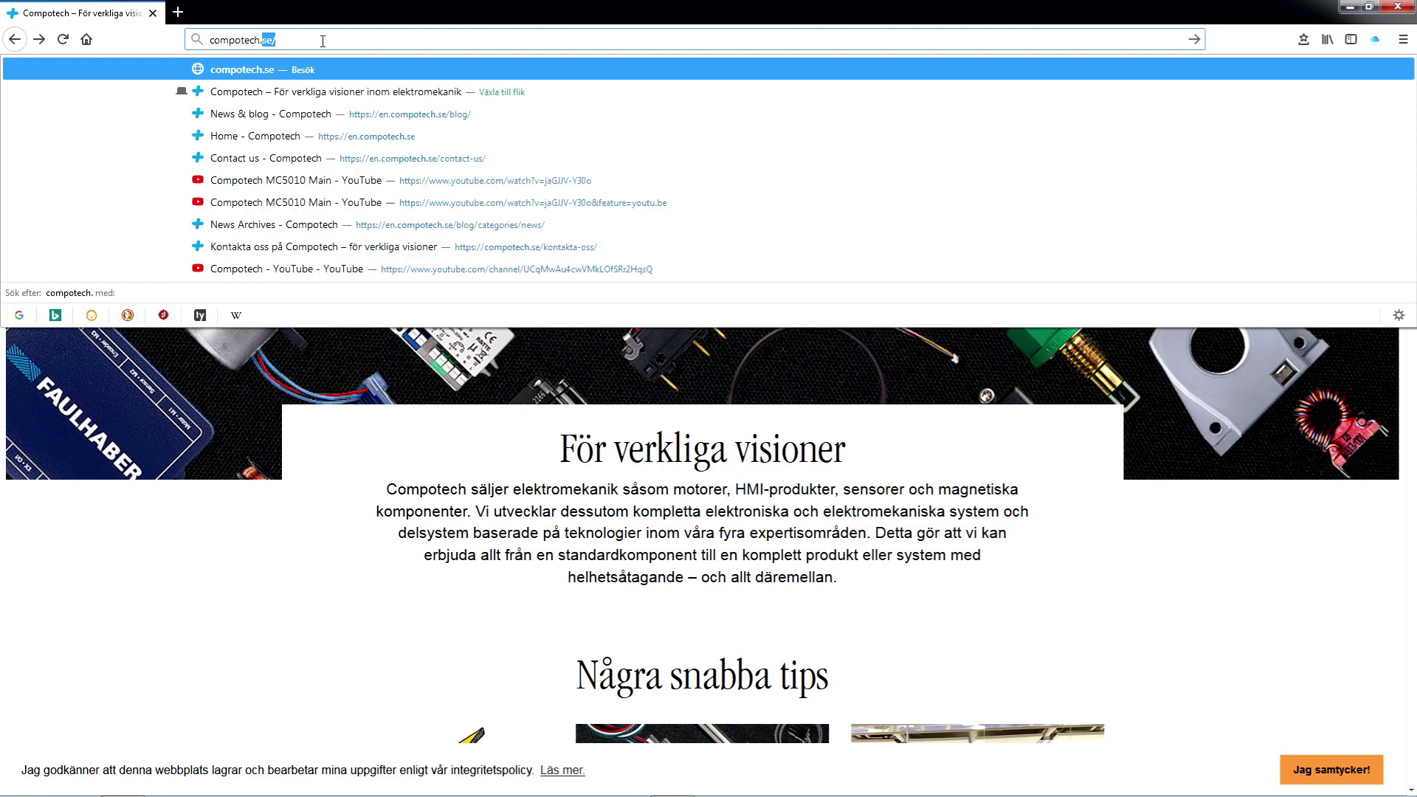
type("se")
key("Return")
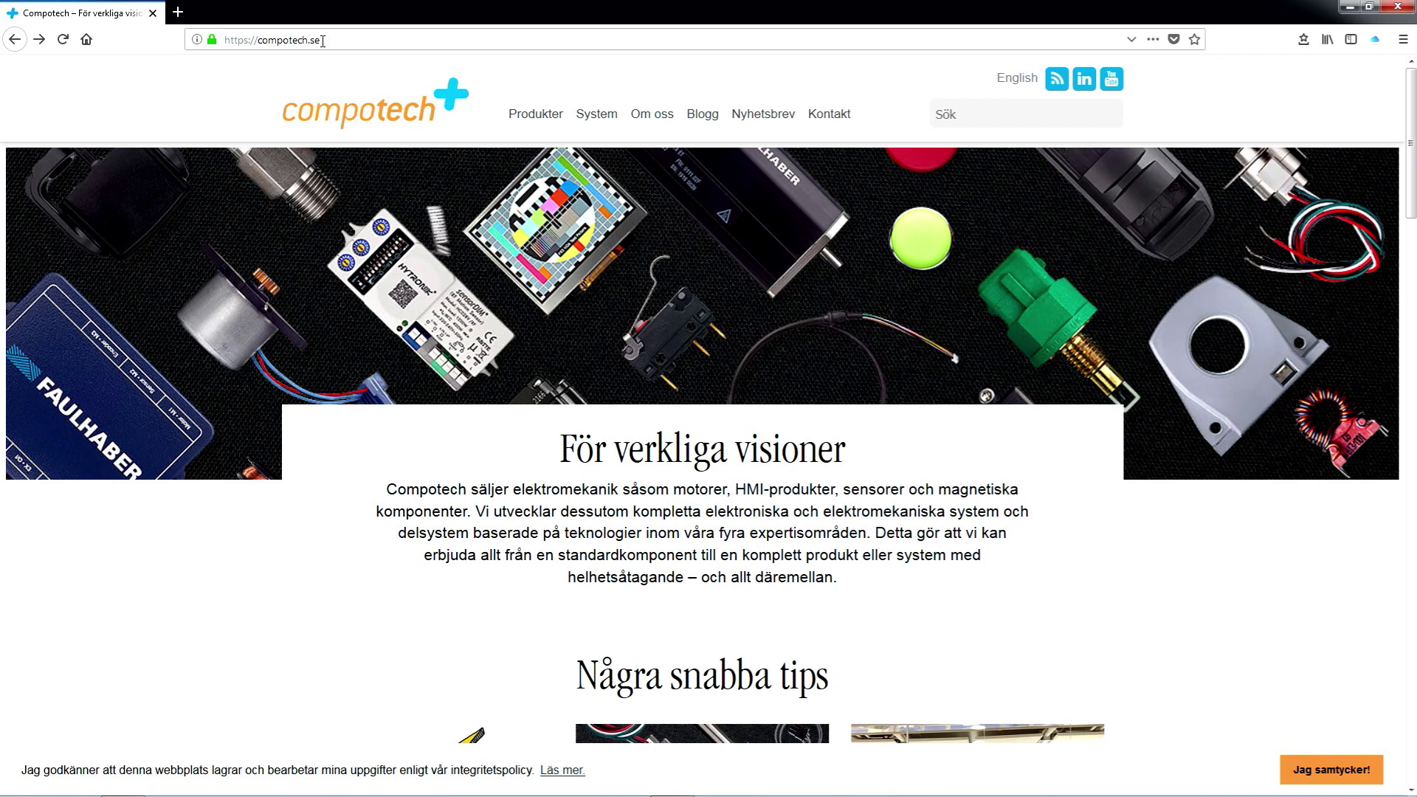
left_click(1007, 81)
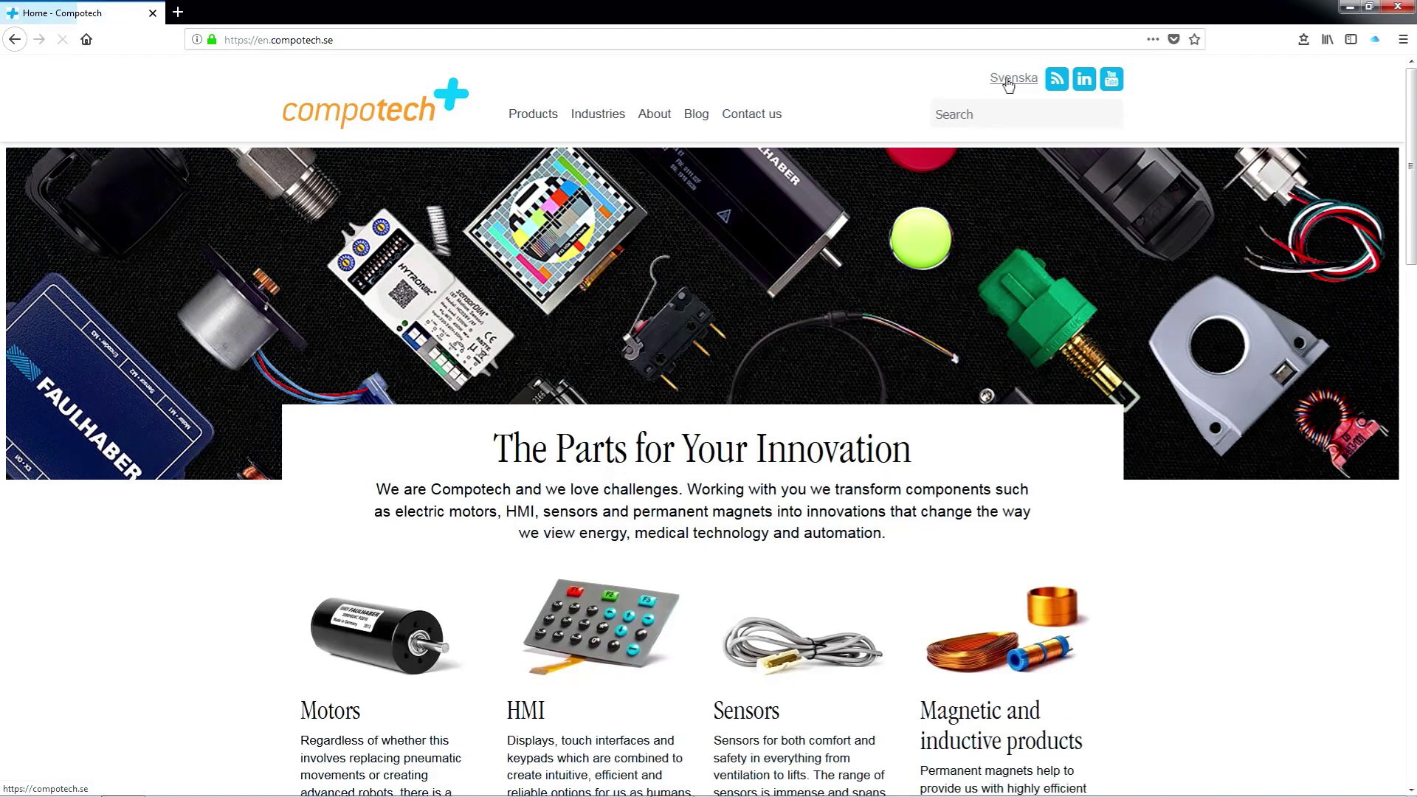